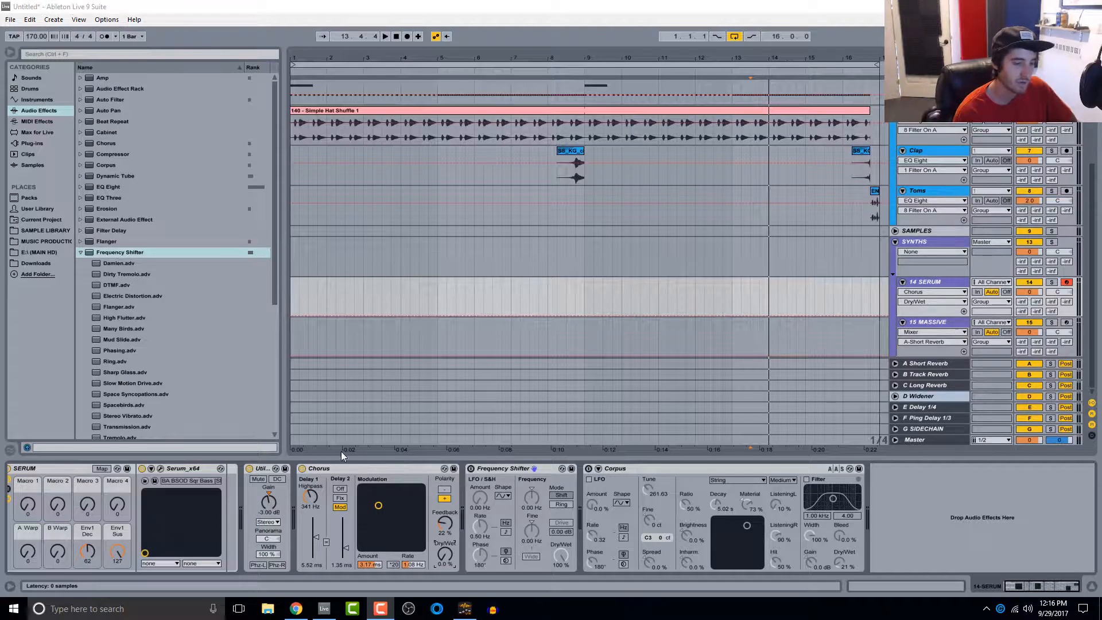
Add the Resonators effect after Corpus on the SERUM track and switch the device off.
{"action": "scroll", "coordinate": [230, 294], "scroll_direction": "down", "scroll_amount": 2}
{"action": "left_click", "coordinate": [80, 187]}
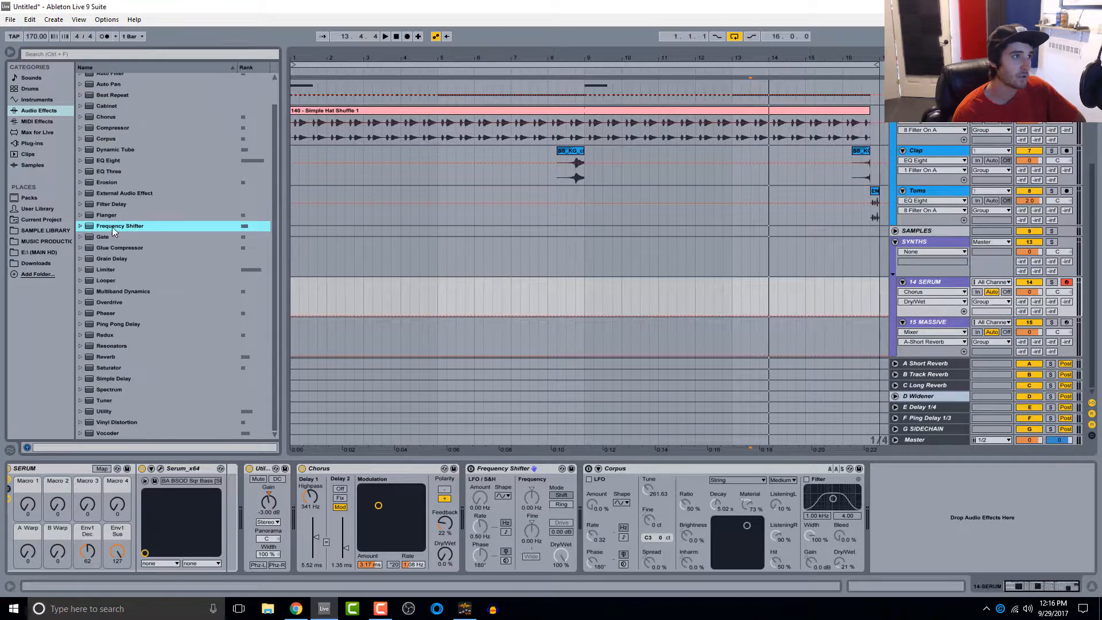
{"action": "left_click_drag", "start_coordinate": [106, 346], "coordinate": [883, 482]}
{"action": "left_click", "coordinate": [871, 469]}
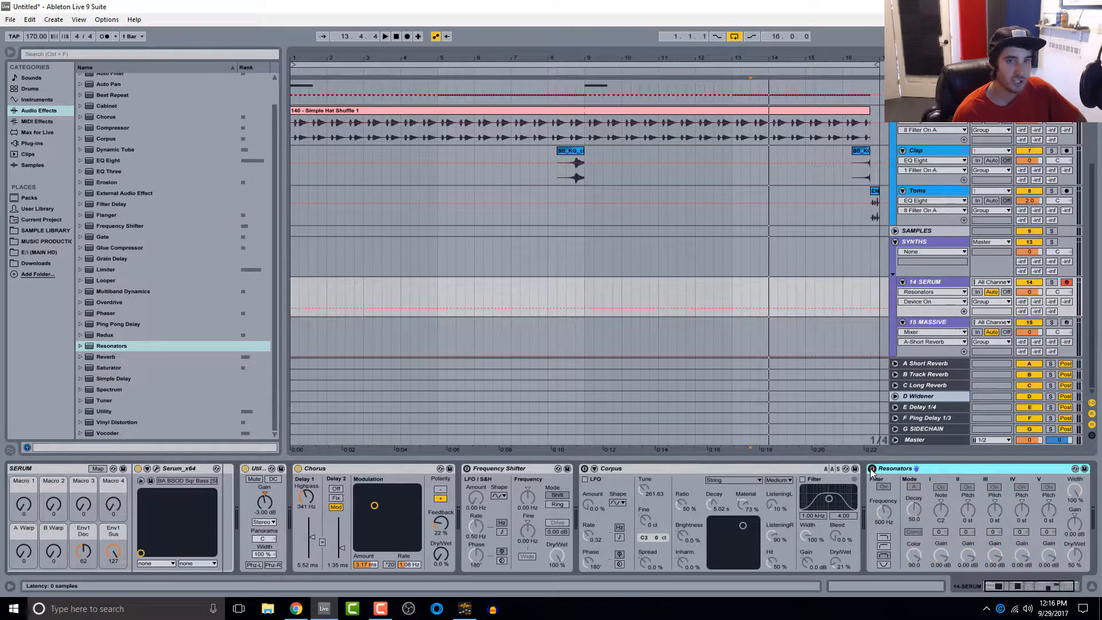
Add the Vocoder effect at the end of the SERUM device chain and switch it off.
{"action": "left_click_drag", "start_coordinate": [1017, 584], "coordinate": [1086, 581]}
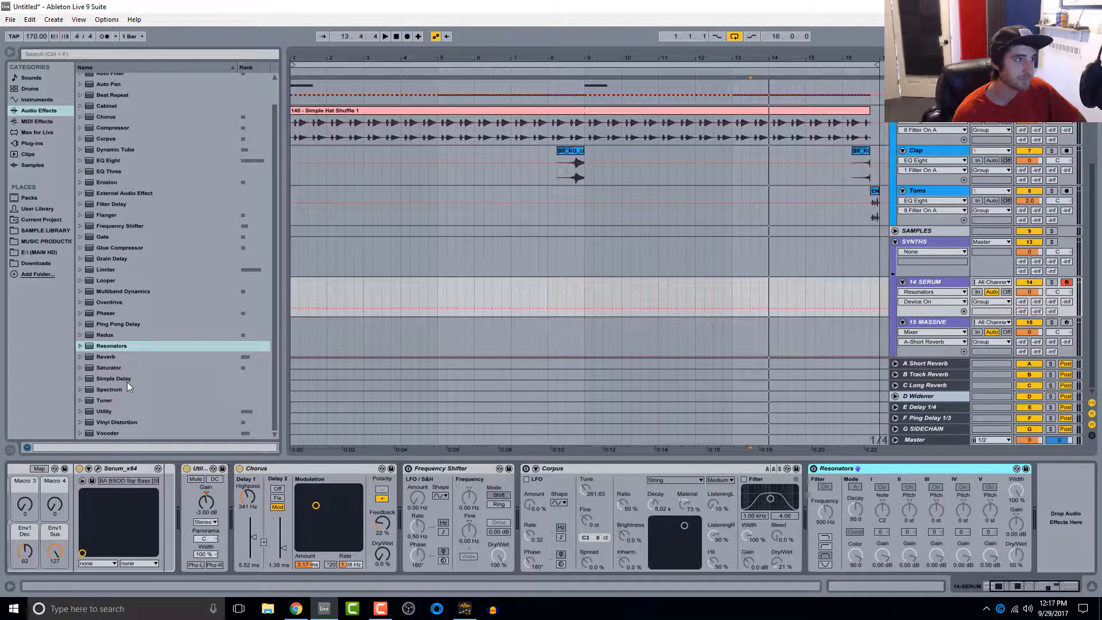
{"action": "left_click_drag", "start_coordinate": [104, 433], "coordinate": [1027, 483]}
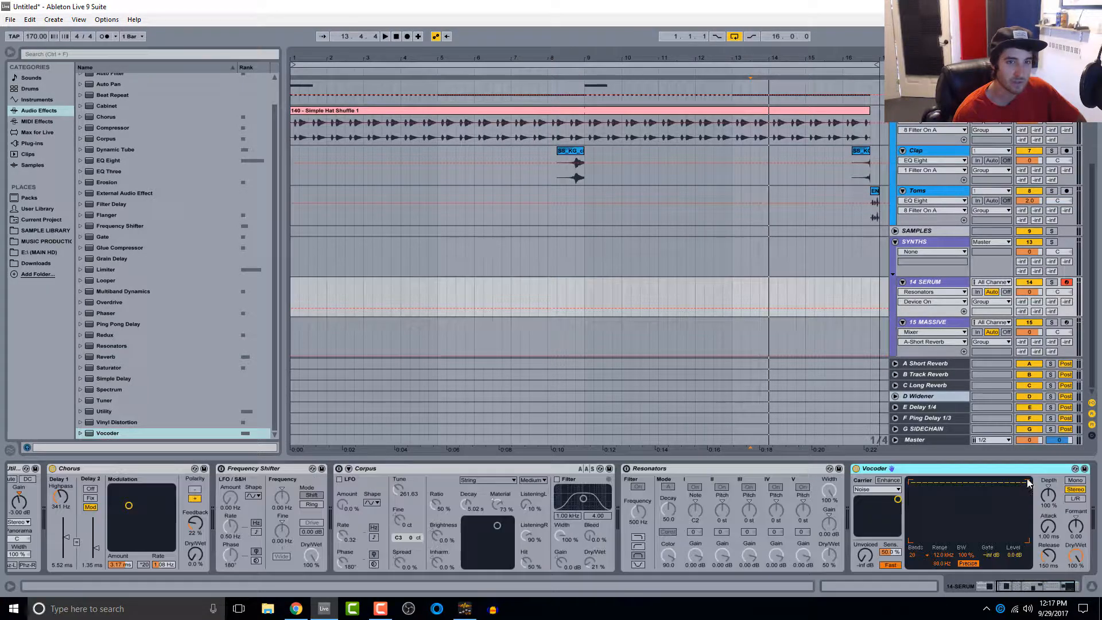
{"action": "left_click", "coordinate": [856, 468]}
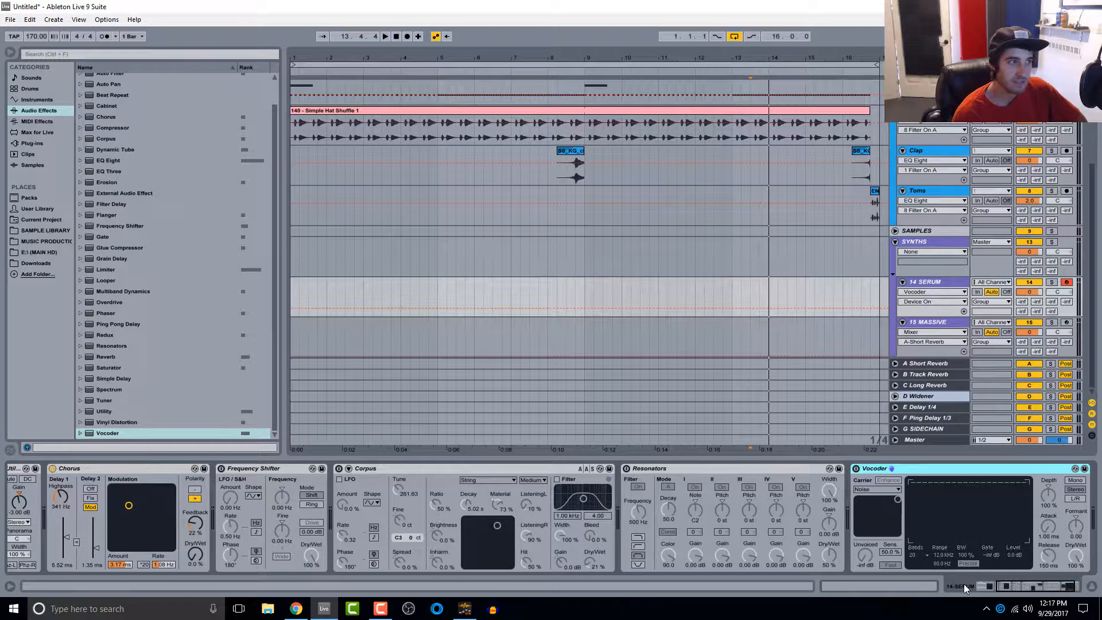
Audition Chorus off and on, setting its modulation to 5.67 ms at 0.54 Hz and Dry/Wet to 65%, and leave it bypassed.
{"action": "left_click", "coordinate": [1035, 584]}
{"action": "left_click", "coordinate": [315, 469]}
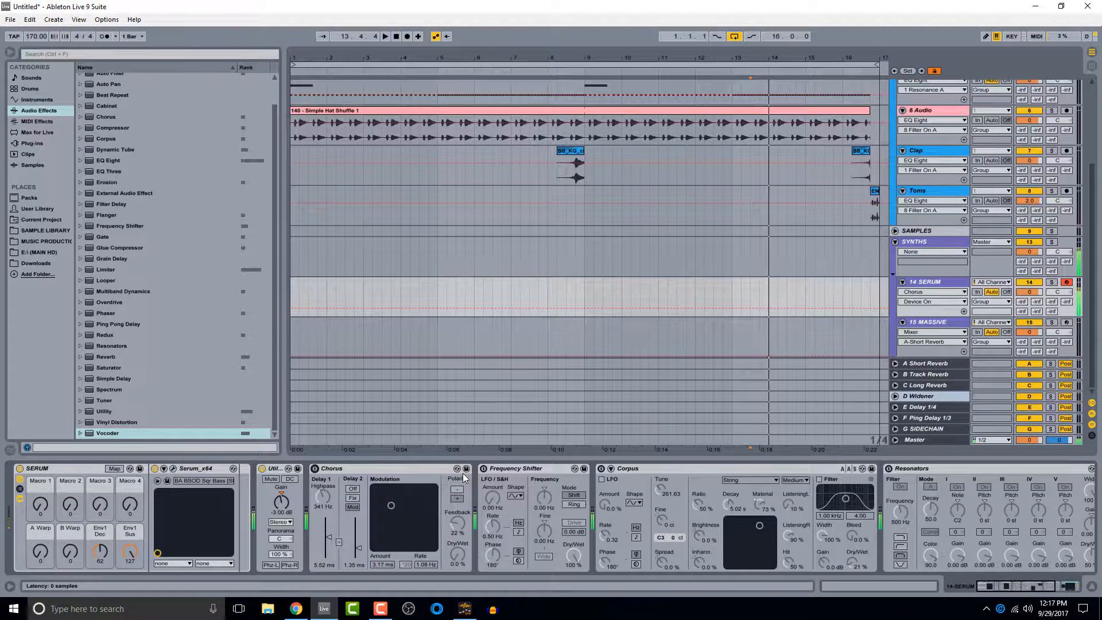
{"action": "left_click", "coordinate": [315, 469]}
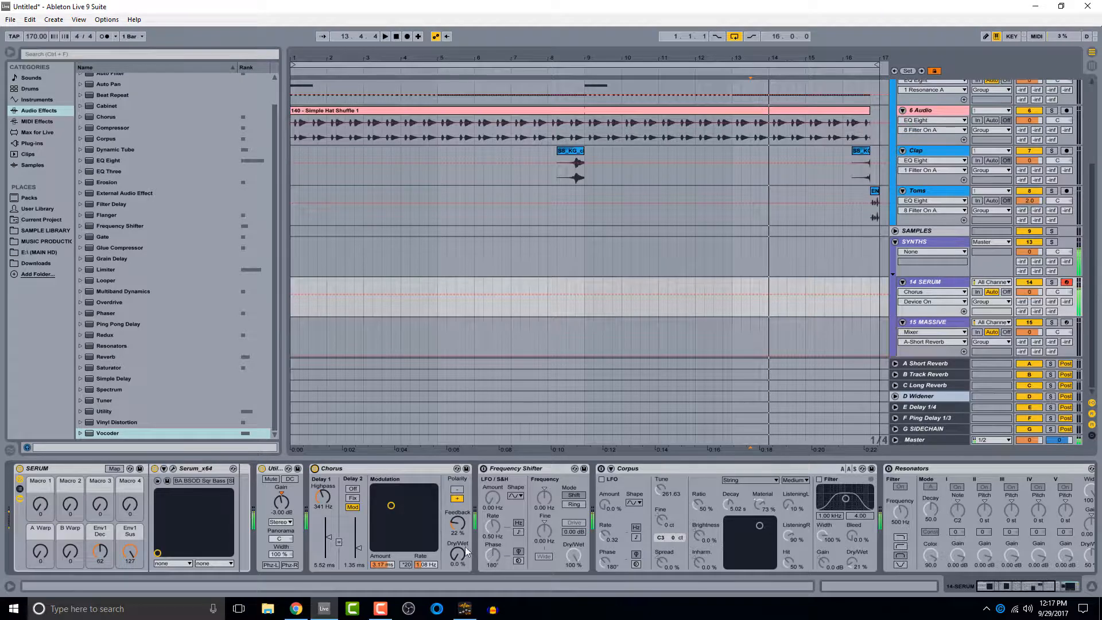
{"action": "left_click_drag", "start_coordinate": [466, 551], "coordinate": [466, 516]}
{"action": "mouse_move", "coordinate": [392, 507]}
{"action": "left_mouse_down"}
{"action": "mouse_move", "coordinate": [429, 486]}
{"action": "mouse_move", "coordinate": [405, 503]}
{"action": "mouse_move", "coordinate": [385, 492]}
{"action": "left_mouse_up"}
{"action": "left_click_drag", "start_coordinate": [452, 567], "coordinate": [456, 560]}
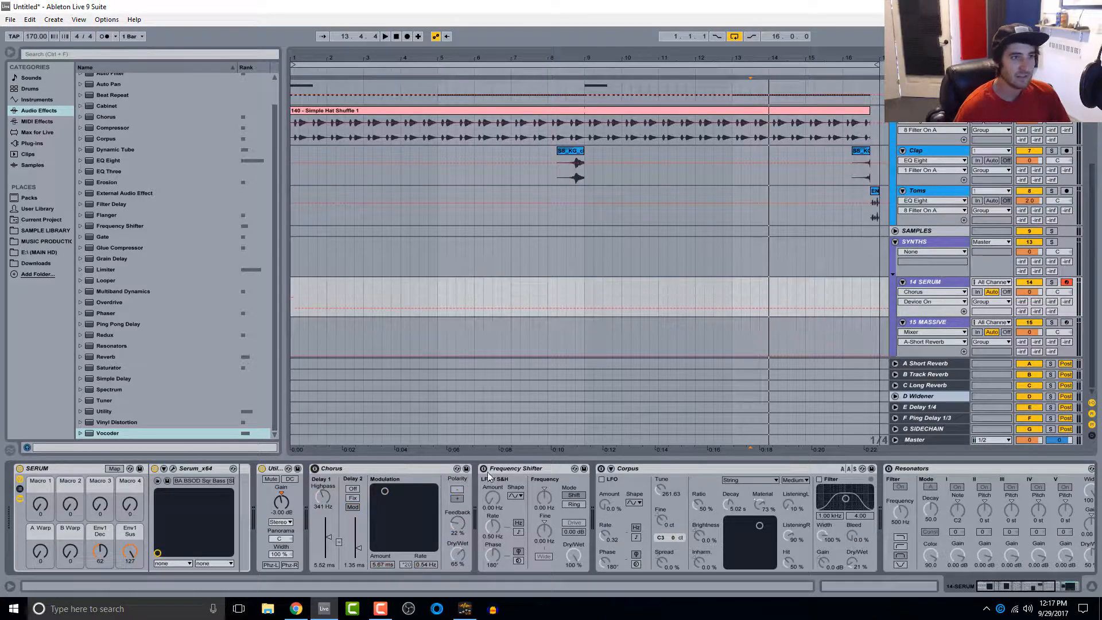
Switch on the Frequency Shifter and sweep its coarse frequency up to 200 Hz and back down in Shift mode.
{"action": "left_click", "coordinate": [495, 497]}
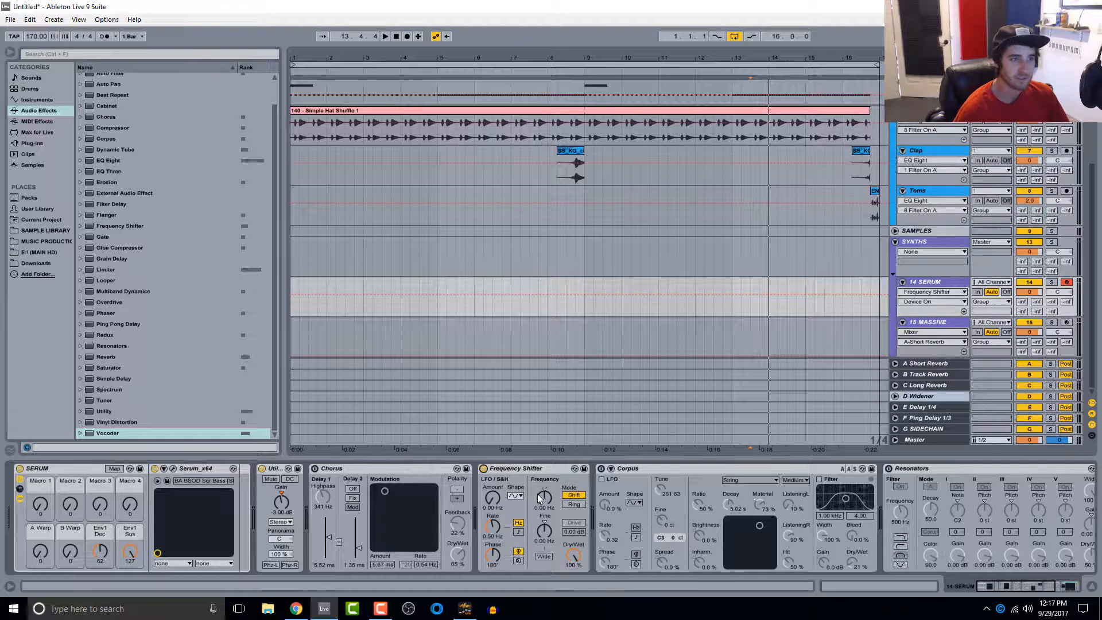
{"action": "left_click_drag", "start_coordinate": [544, 498], "coordinate": [544, 485]}
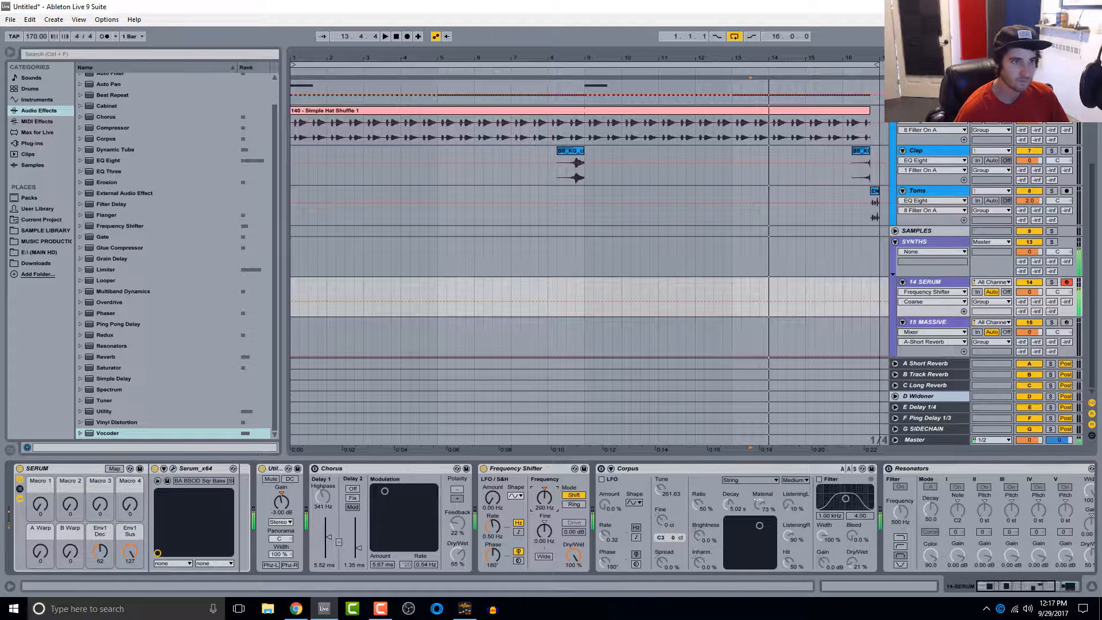
{"action": "mouse_move", "coordinate": [544, 497]}
{"action": "left_mouse_down"}
{"action": "mouse_move", "coordinate": [544, 485]}
{"action": "mouse_move", "coordinate": [543, 546]}
{"action": "mouse_move", "coordinate": [544, 502]}
{"action": "mouse_move", "coordinate": [543, 516]}
{"action": "left_mouse_up"}
Change the Frequency Shifter to Ring mode, set its frequency to 1.79 Hz, and bypass the device.
{"action": "left_click", "coordinate": [574, 503]}
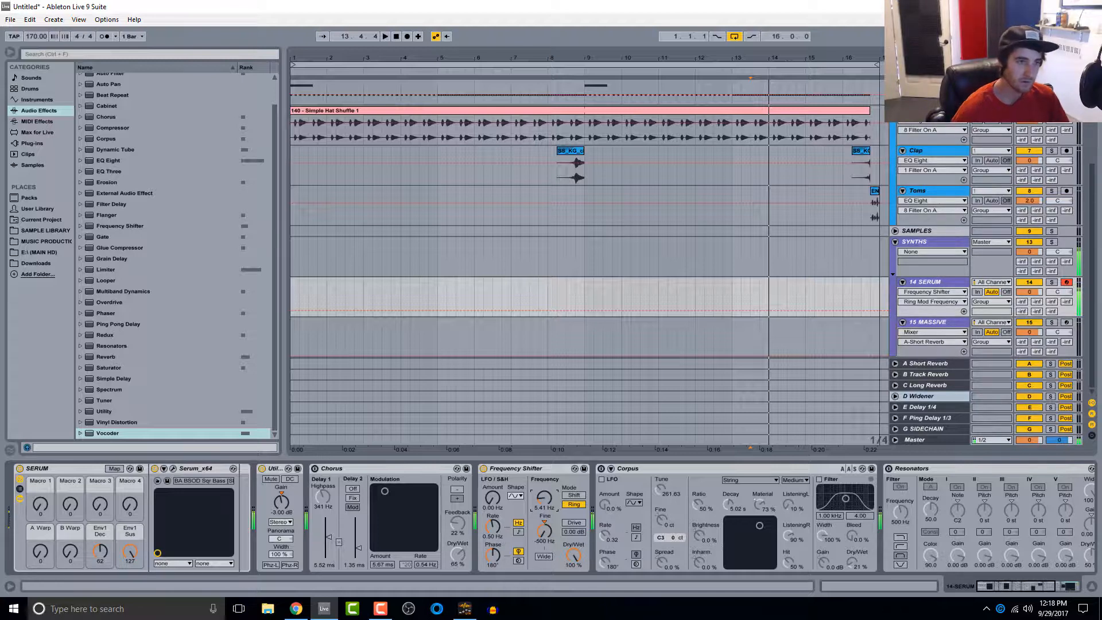
{"action": "left_click", "coordinate": [544, 521]}
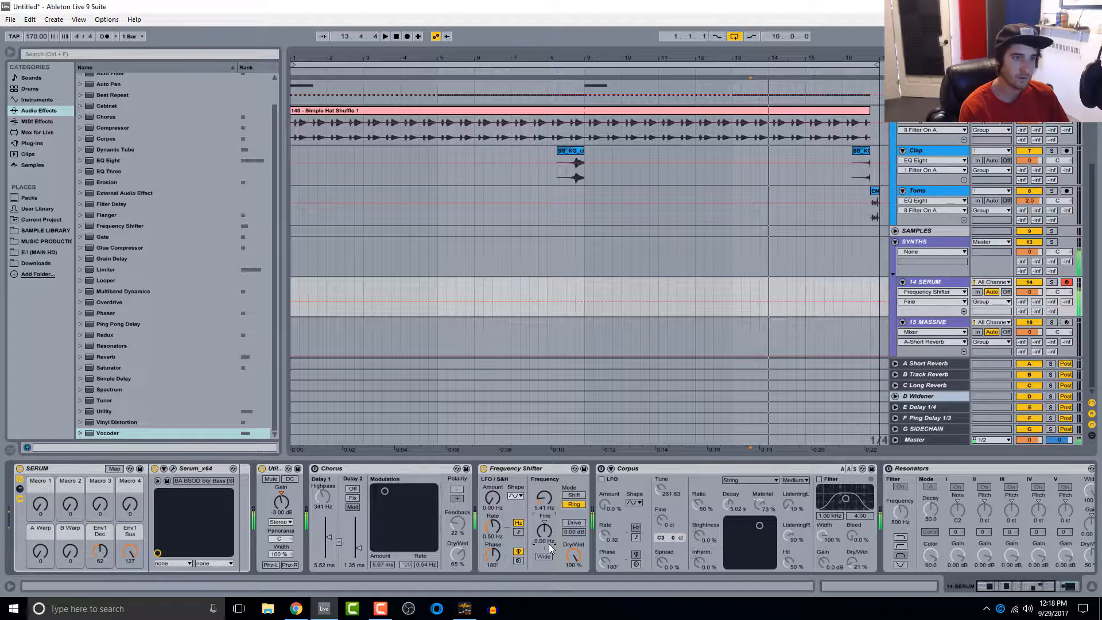
{"action": "mouse_move", "coordinate": [544, 496]}
{"action": "left_mouse_down"}
{"action": "mouse_move", "coordinate": [544, 471]}
{"action": "mouse_move", "coordinate": [544, 498]}
{"action": "left_mouse_up"}
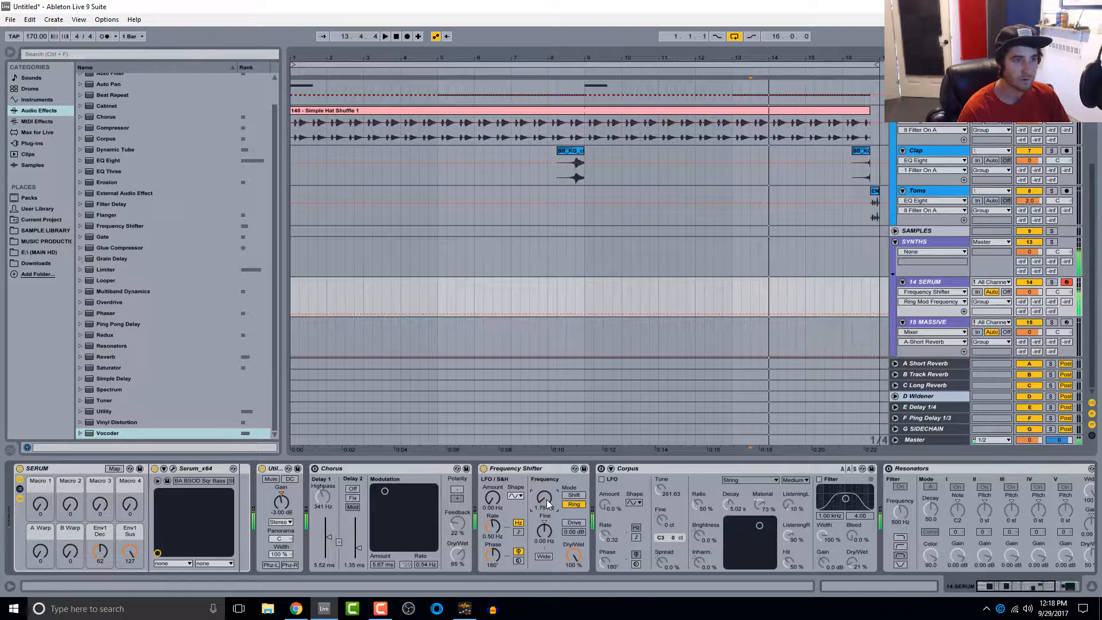
{"action": "left_click", "coordinate": [484, 468]}
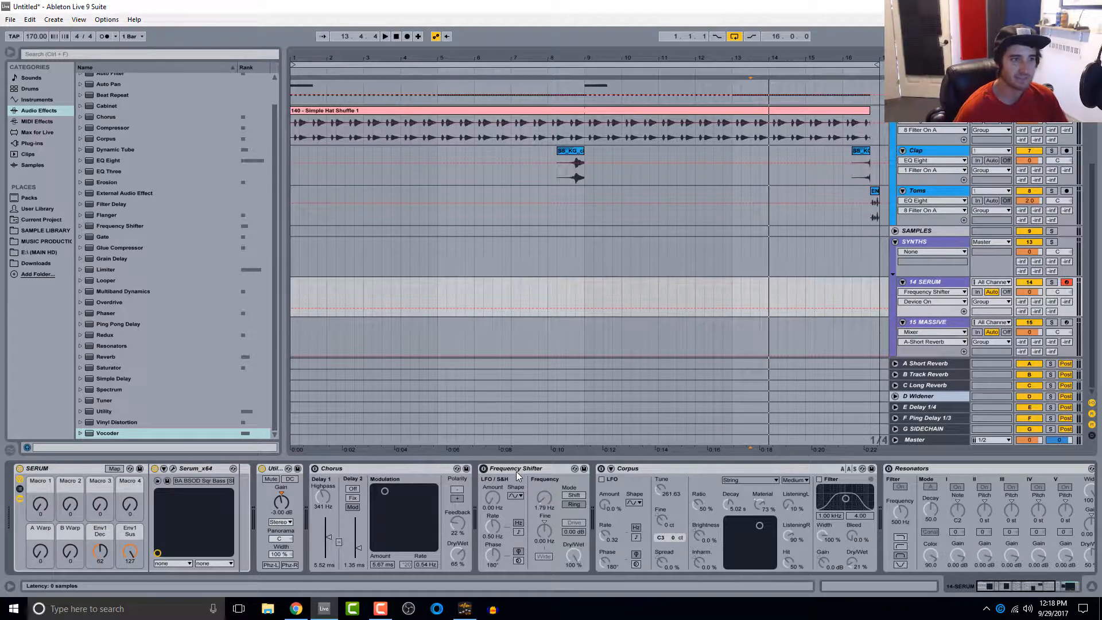
Review the resonance types available in Corpus, keep String, and switch the device on.
{"action": "left_click", "coordinate": [676, 467]}
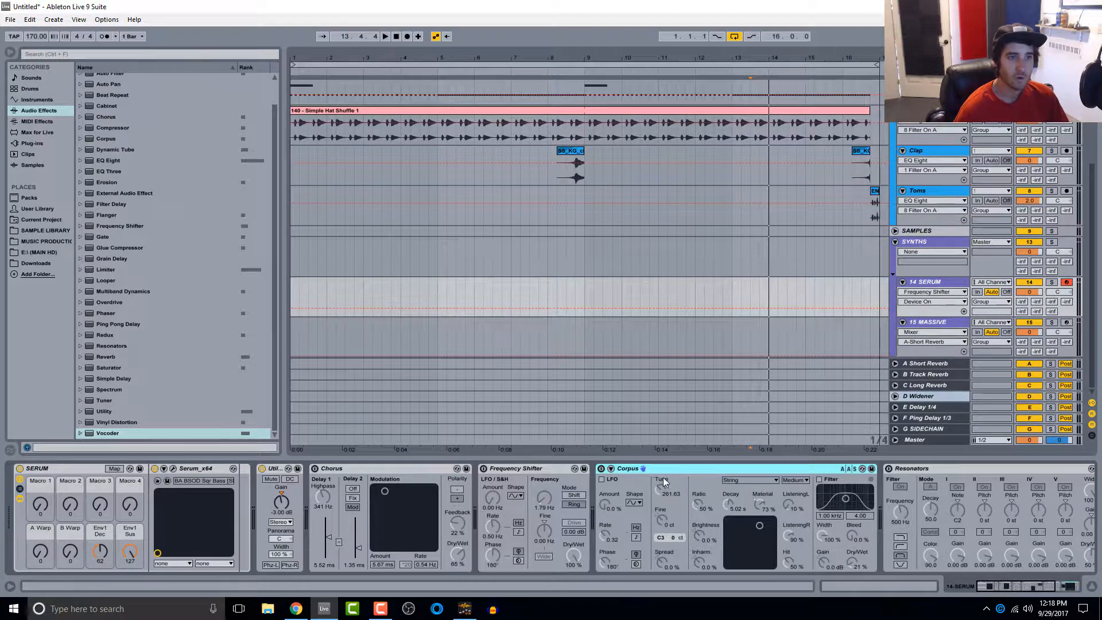
{"action": "left_click", "coordinate": [1014, 585]}
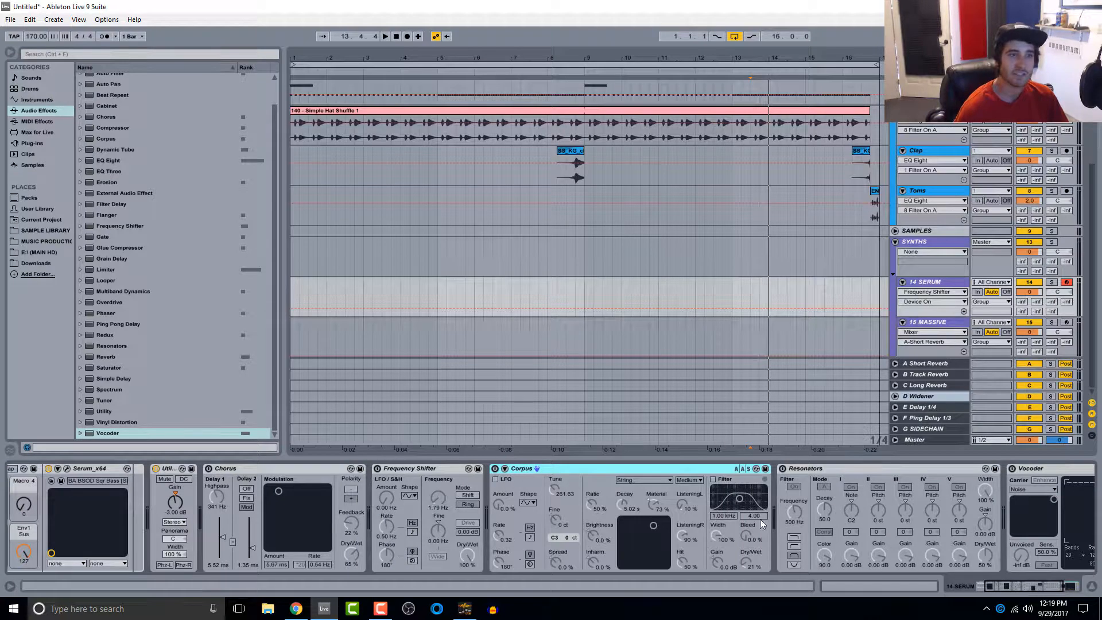
{"action": "left_click", "coordinate": [654, 480]}
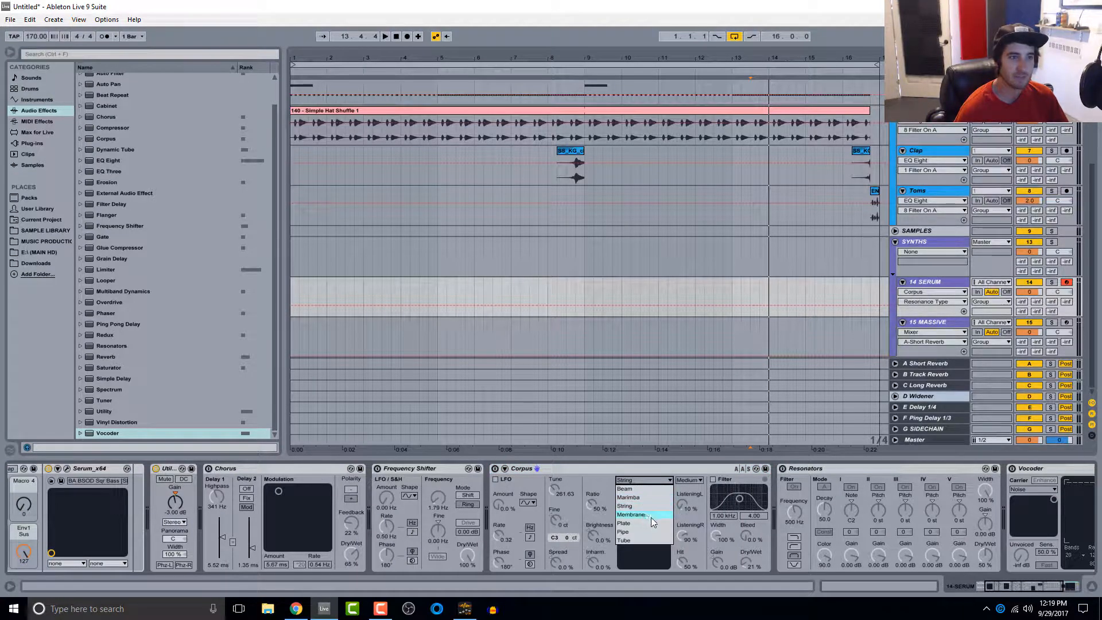
{"action": "left_click", "coordinate": [644, 480]}
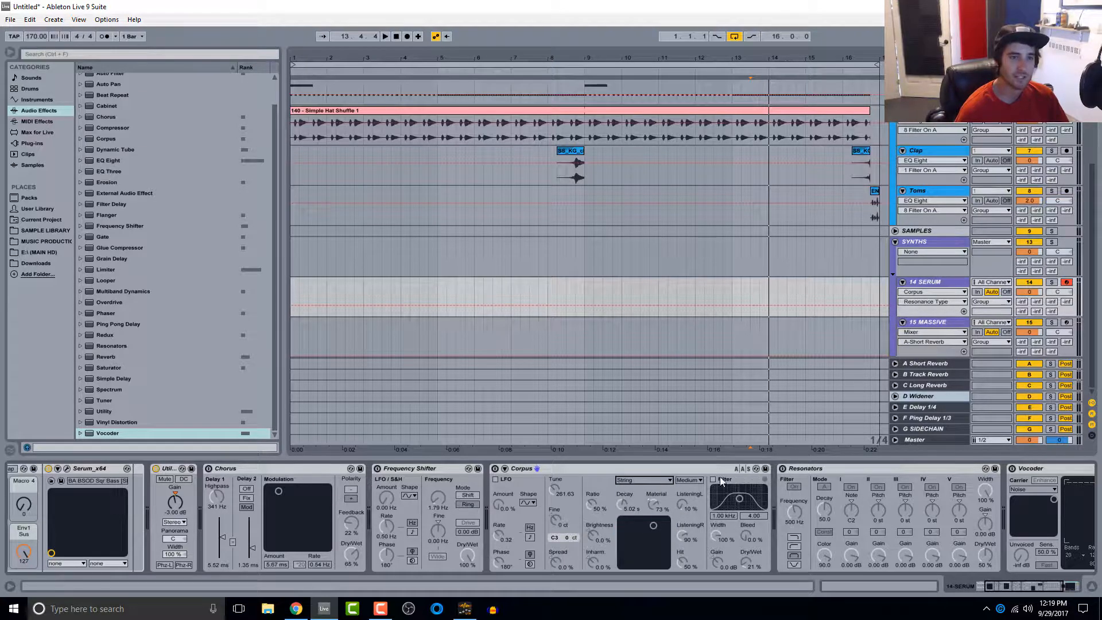
{"action": "left_click", "coordinate": [495, 468]}
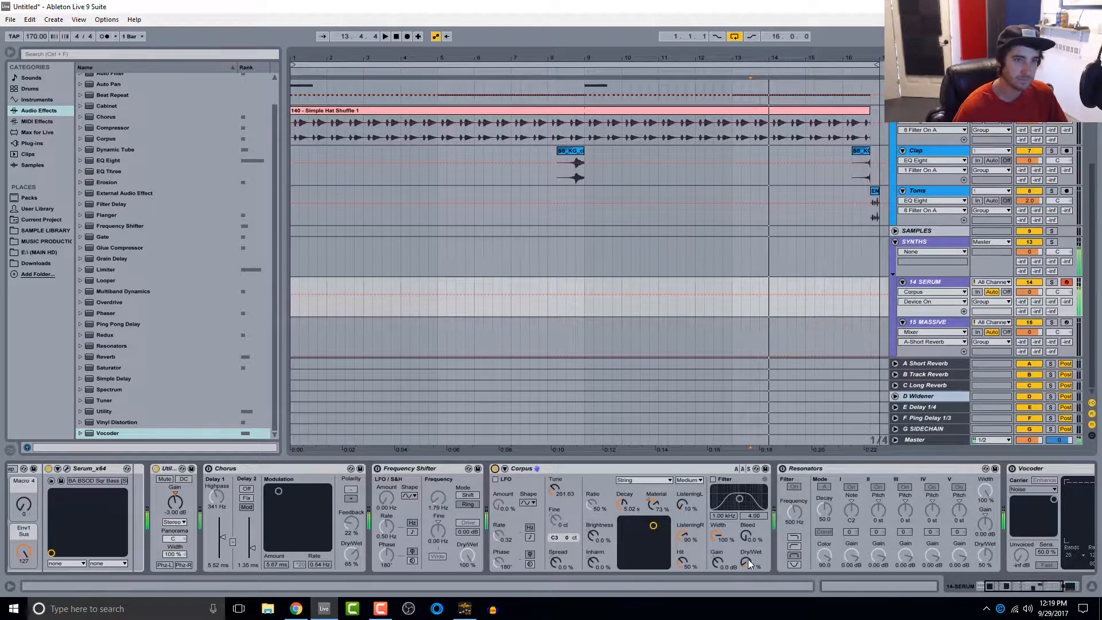
Set the Corpus decay to about 444 ms, material to 43% and Dry/Wet to 100%.
{"action": "mouse_move", "coordinate": [653, 525]}
{"action": "left_mouse_down"}
{"action": "mouse_move", "coordinate": [660, 531]}
{"action": "mouse_move", "coordinate": [636, 526]}
{"action": "left_mouse_up"}
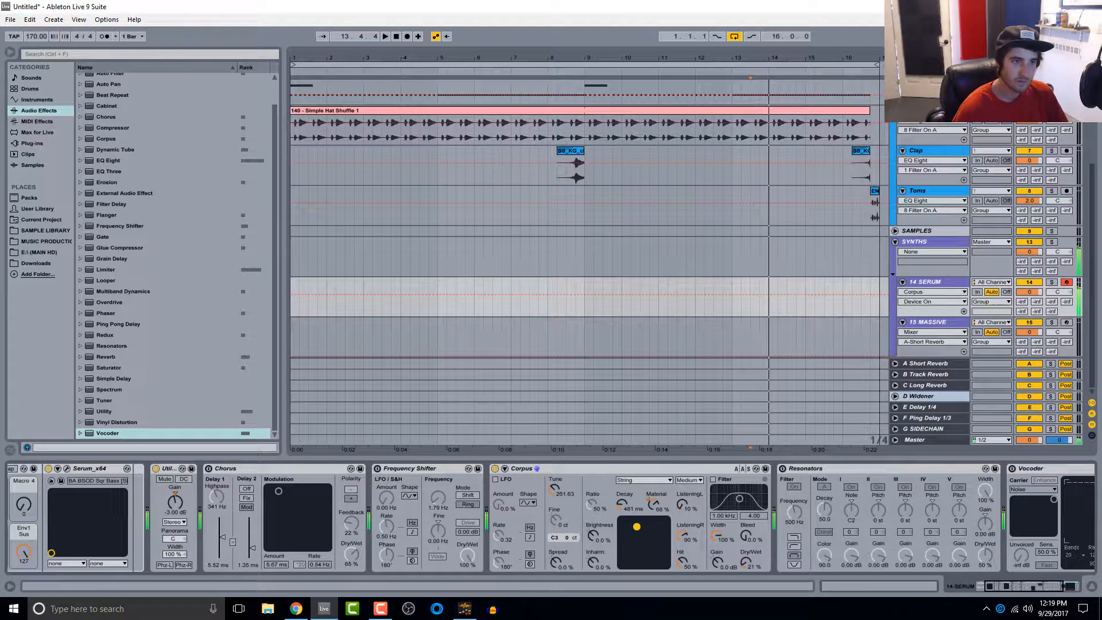
{"action": "left_click", "coordinate": [643, 481]}
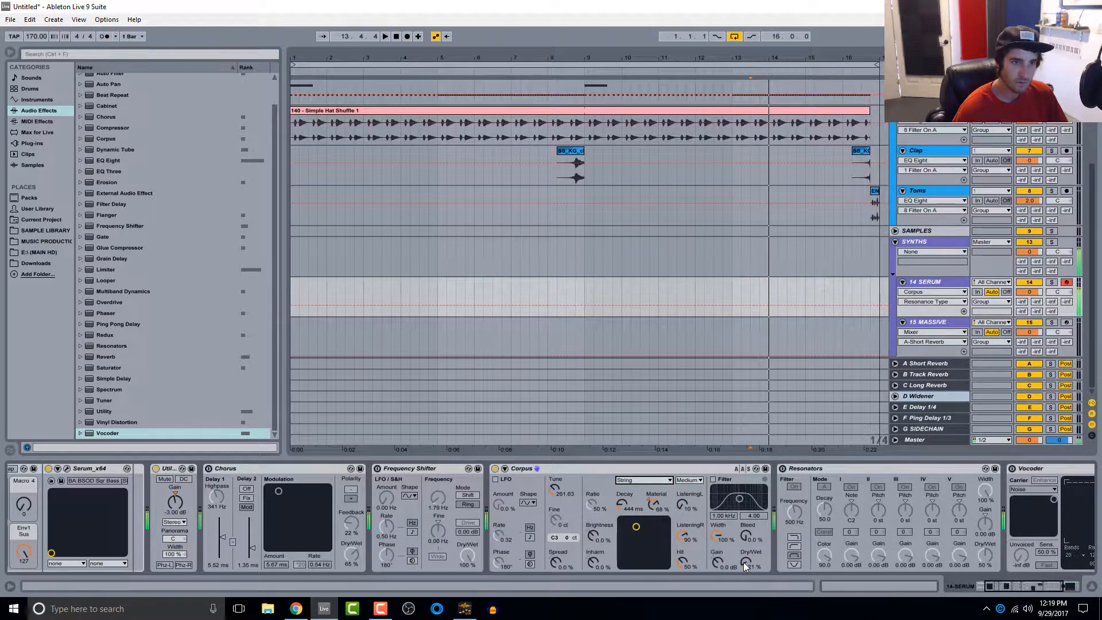
{"action": "left_click_drag", "start_coordinate": [749, 561], "coordinate": [748, 505]}
{"action": "mouse_move", "coordinate": [642, 530]}
{"action": "left_mouse_down"}
{"action": "mouse_move", "coordinate": [665, 524]}
{"action": "mouse_move", "coordinate": [636, 531]}
{"action": "left_mouse_up"}
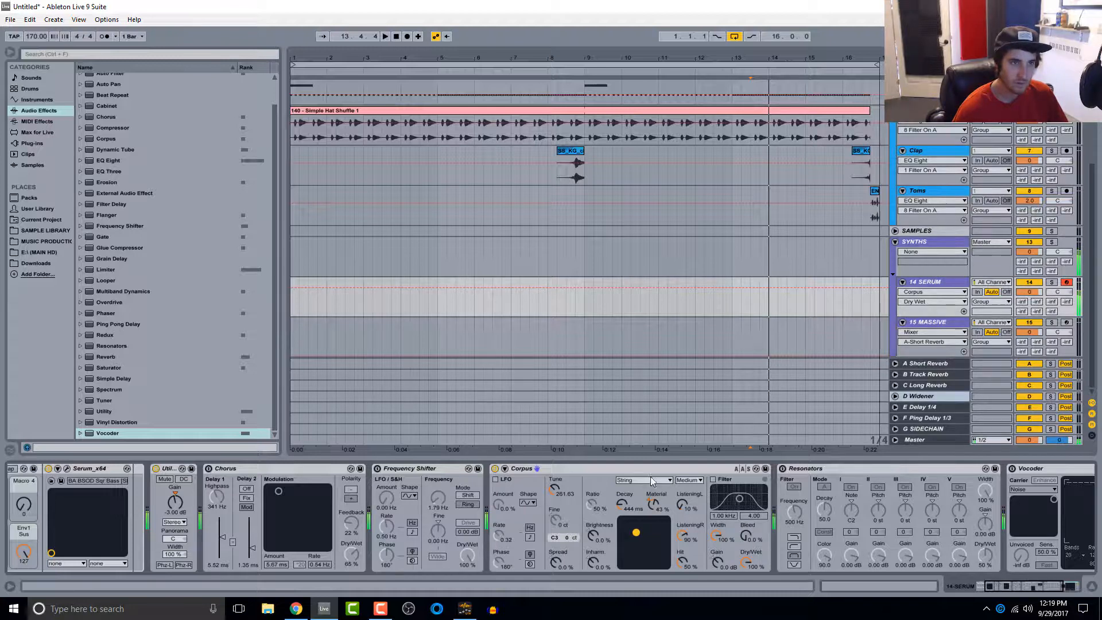
Try the Membrane resonance type in Corpus and settle on Plate.
{"action": "left_click", "coordinate": [642, 480]}
{"action": "left_click", "coordinate": [639, 514]}
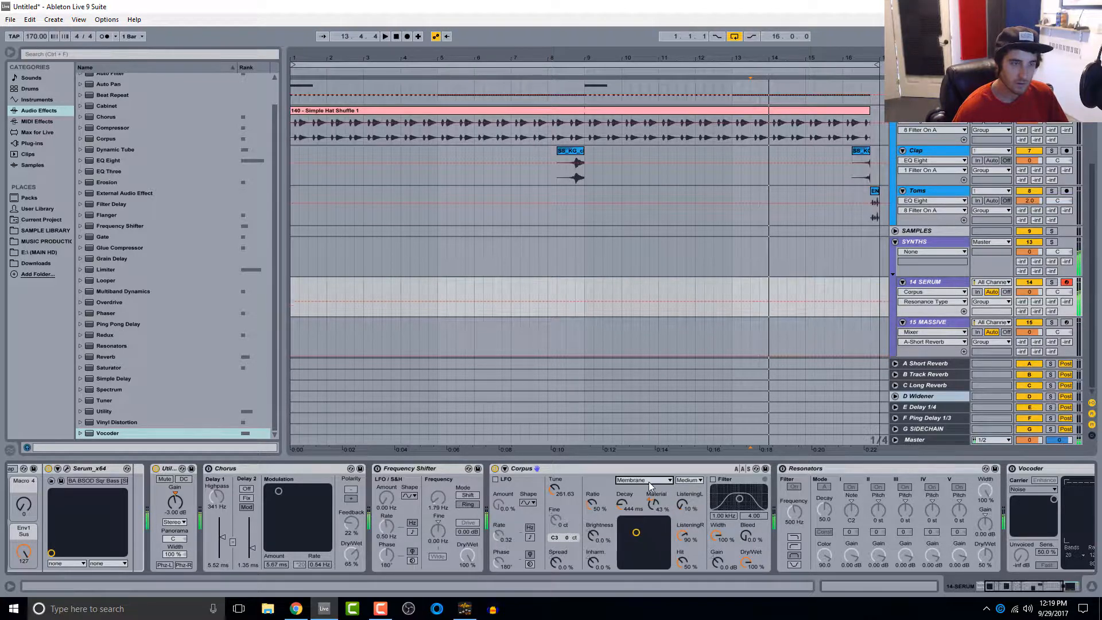
{"action": "left_click", "coordinate": [648, 480]}
{"action": "left_click", "coordinate": [639, 518]}
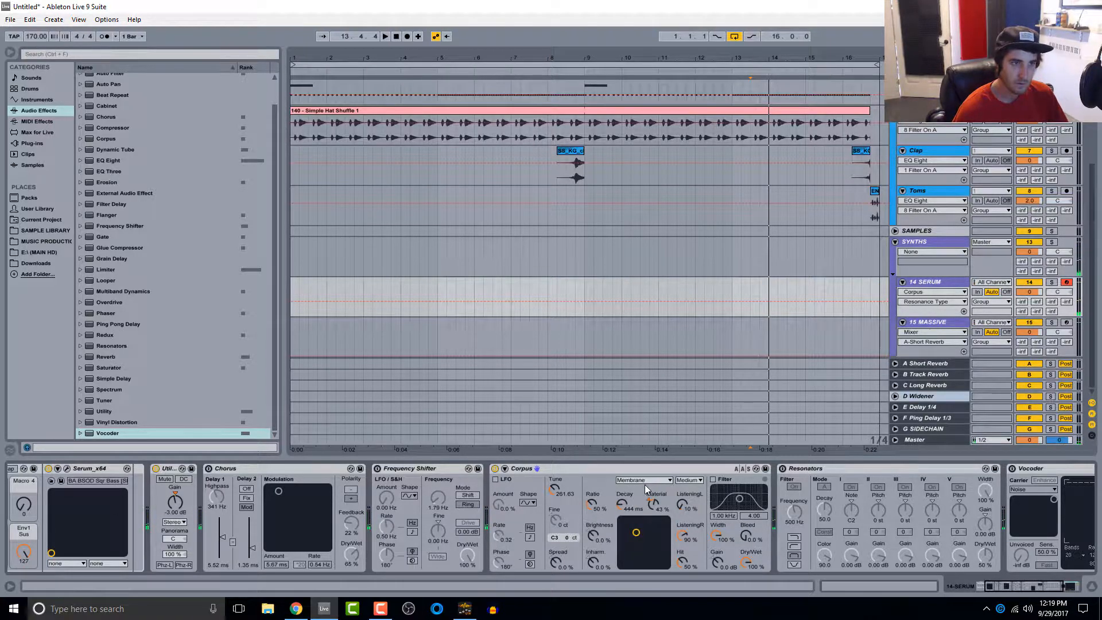
{"action": "left_click", "coordinate": [645, 480]}
{"action": "left_click", "coordinate": [629, 522]}
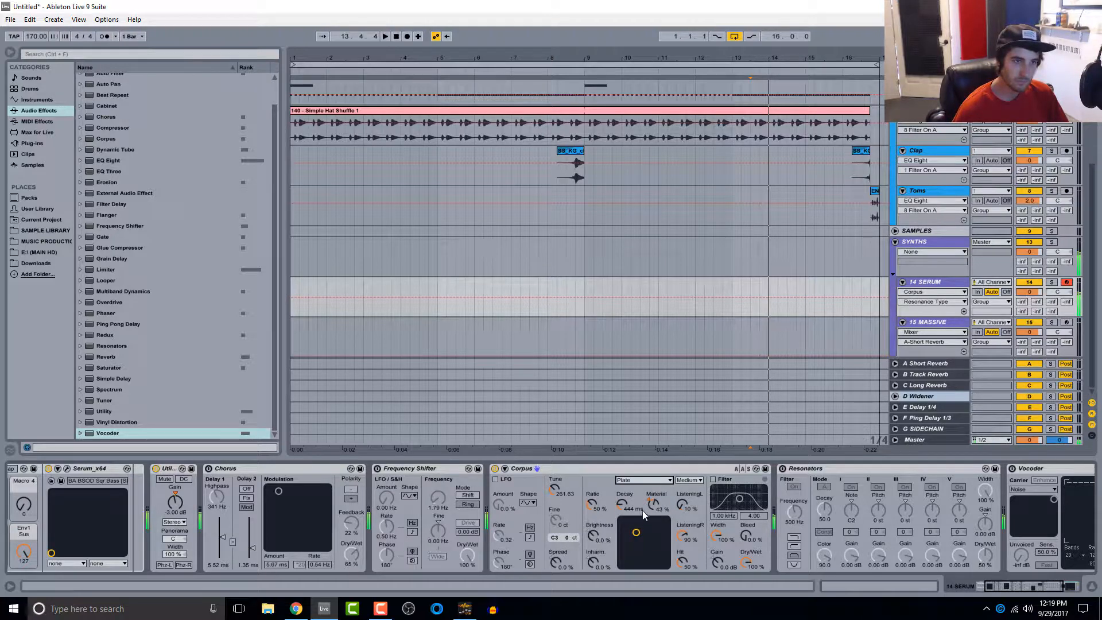
Set the Corpus material to 60%, Dry/Wet to 40%, Tune to 659.26 Hz (E4) and Spread to 56%.
{"action": "left_click_drag", "start_coordinate": [636, 537], "coordinate": [636, 528]}
{"action": "left_click_drag", "start_coordinate": [748, 562], "coordinate": [748, 597]}
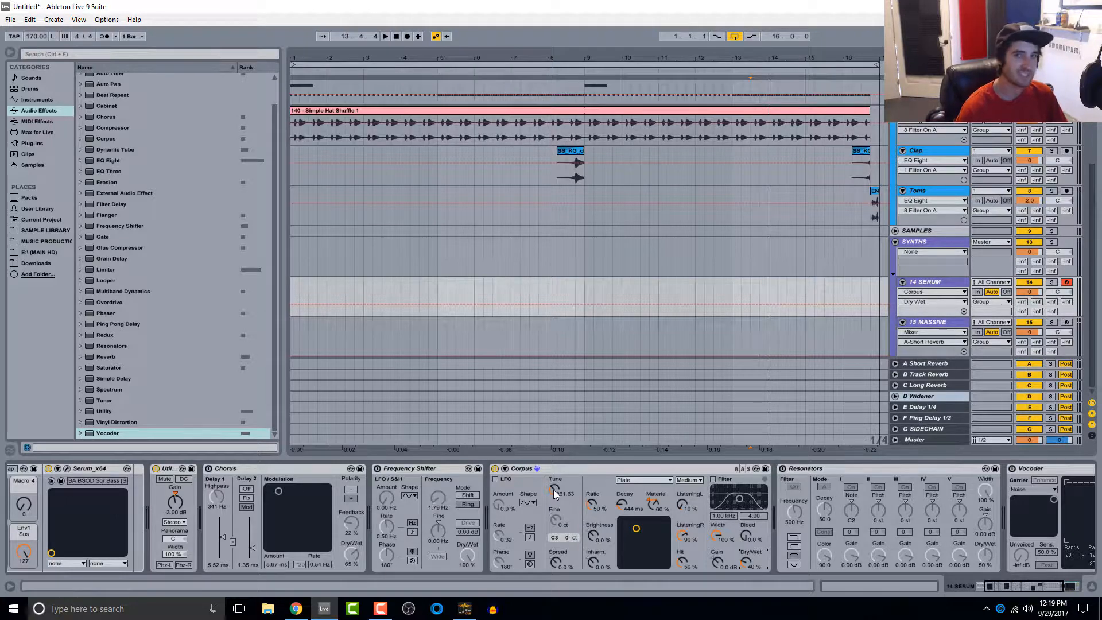
{"action": "mouse_move", "coordinate": [553, 490]}
{"action": "left_mouse_down"}
{"action": "mouse_move", "coordinate": [557, 447]}
{"action": "mouse_move", "coordinate": [556, 479]}
{"action": "mouse_move", "coordinate": [556, 469]}
{"action": "left_mouse_up"}
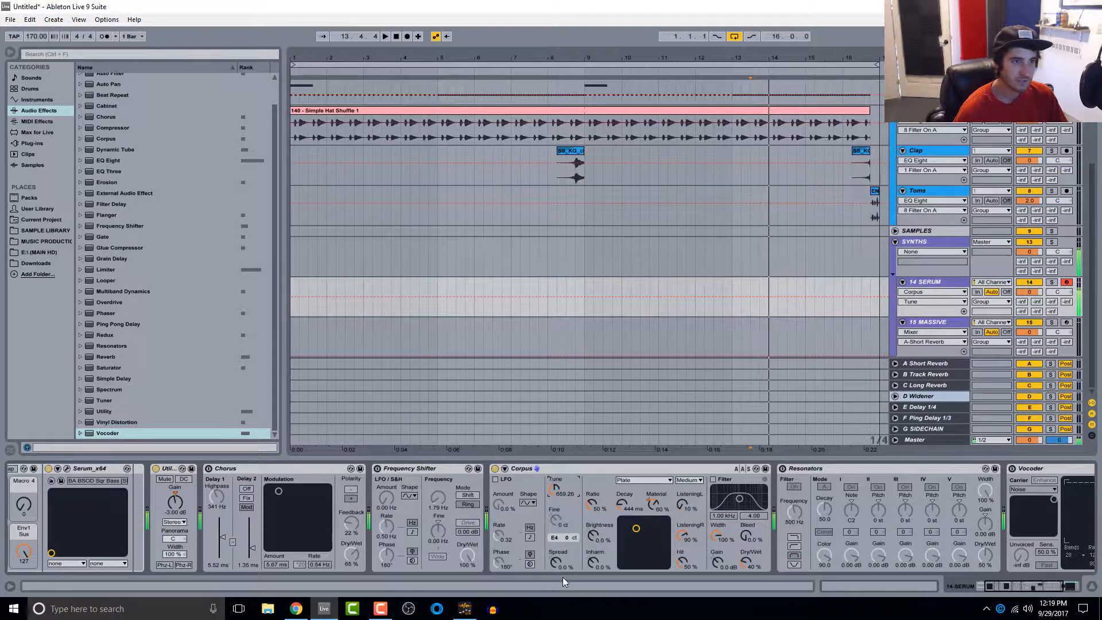
{"action": "left_click_drag", "start_coordinate": [563, 566], "coordinate": [563, 534]}
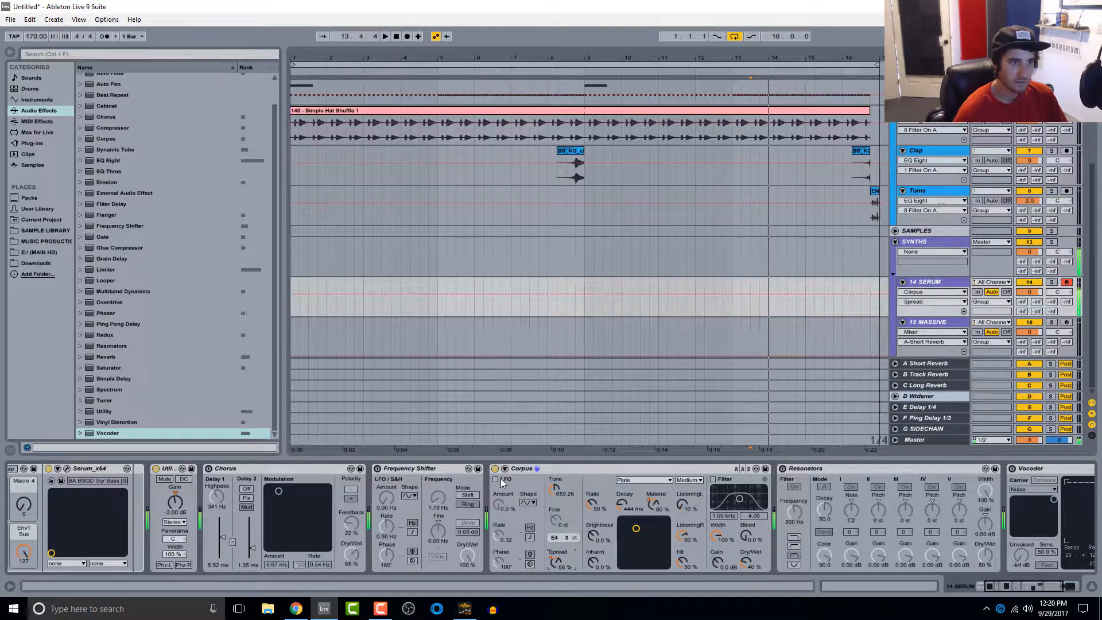
Enable the Corpus LFO at 100% amount with a tempo-synced 1/12 rate, and fold and bypass the device.
{"action": "left_click", "coordinate": [496, 480]}
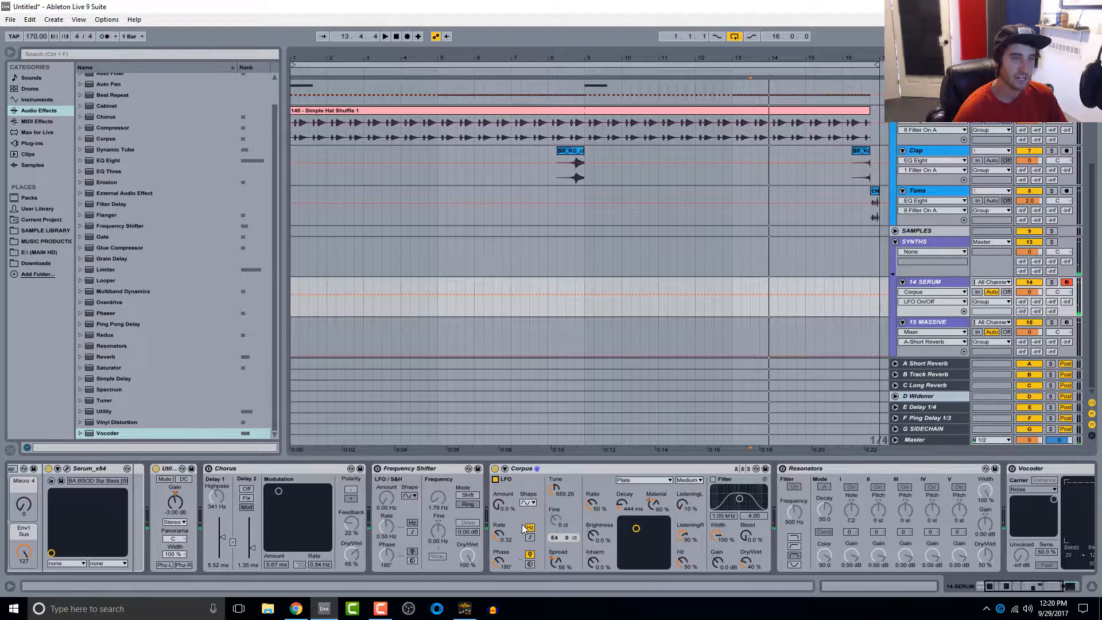
{"action": "left_click_drag", "start_coordinate": [503, 511], "coordinate": [502, 473]}
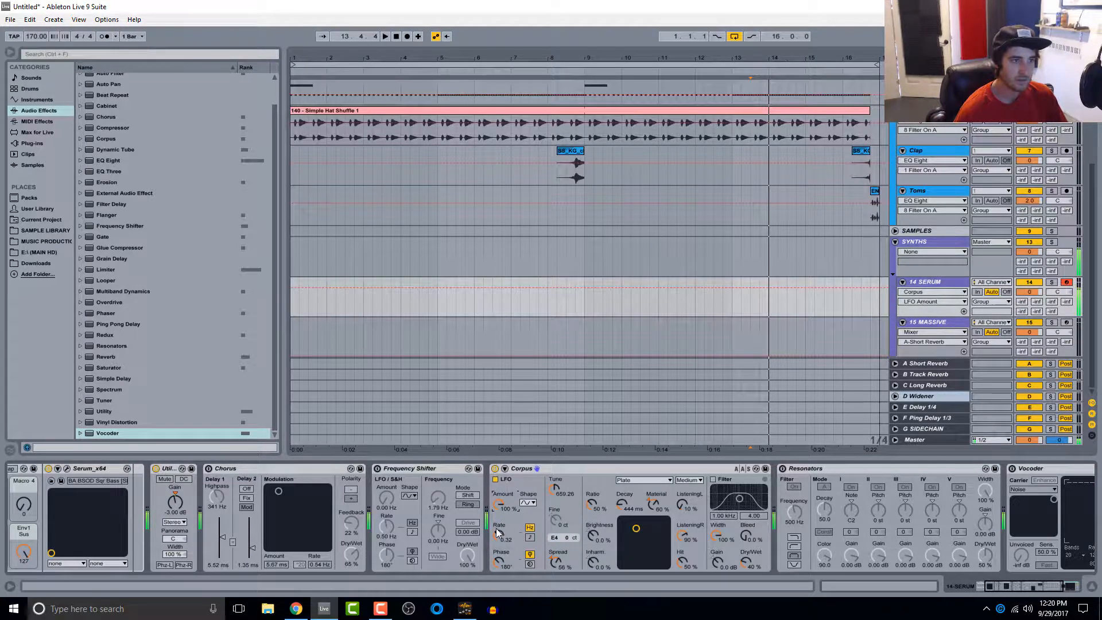
{"action": "left_click", "coordinate": [529, 537]}
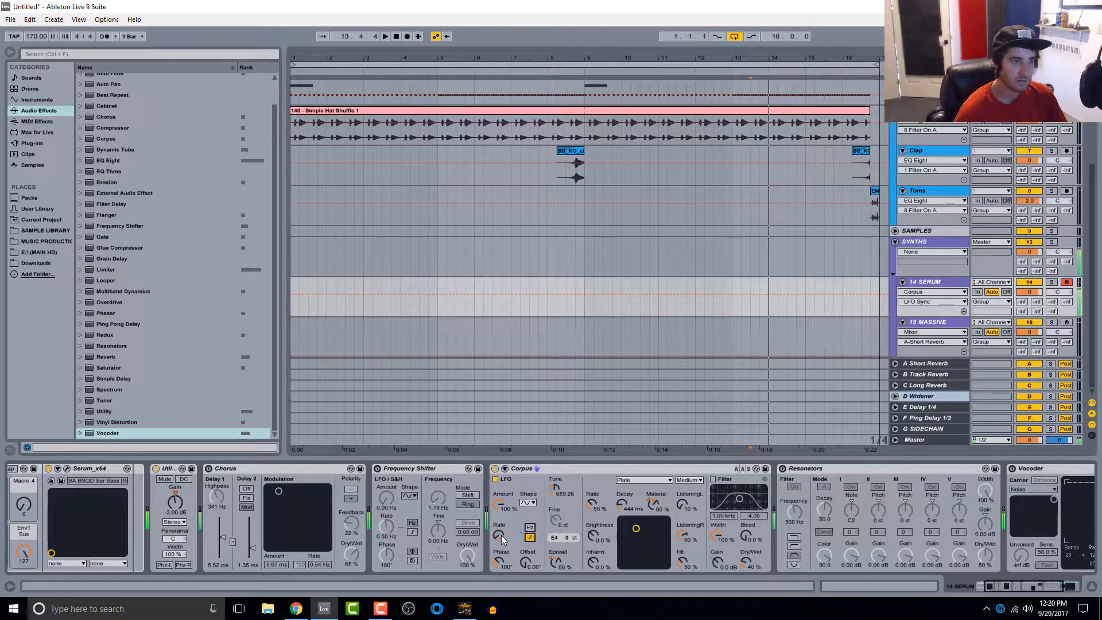
{"action": "left_click", "coordinate": [500, 535]}
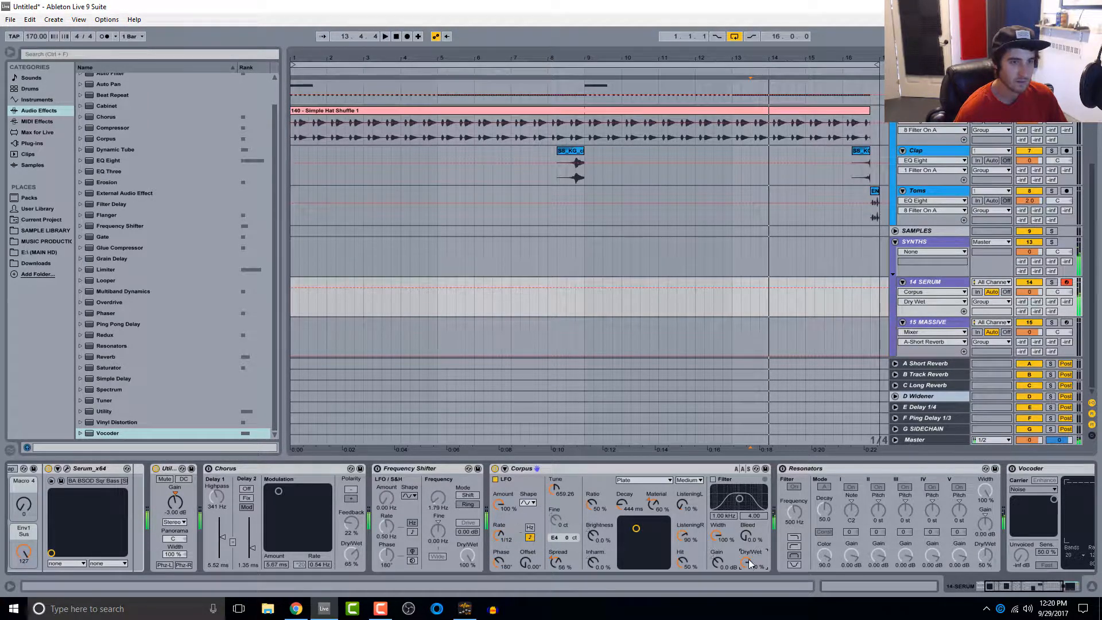
{"action": "double_click", "coordinate": [583, 467]}
{"action": "left_click", "coordinate": [495, 468]}
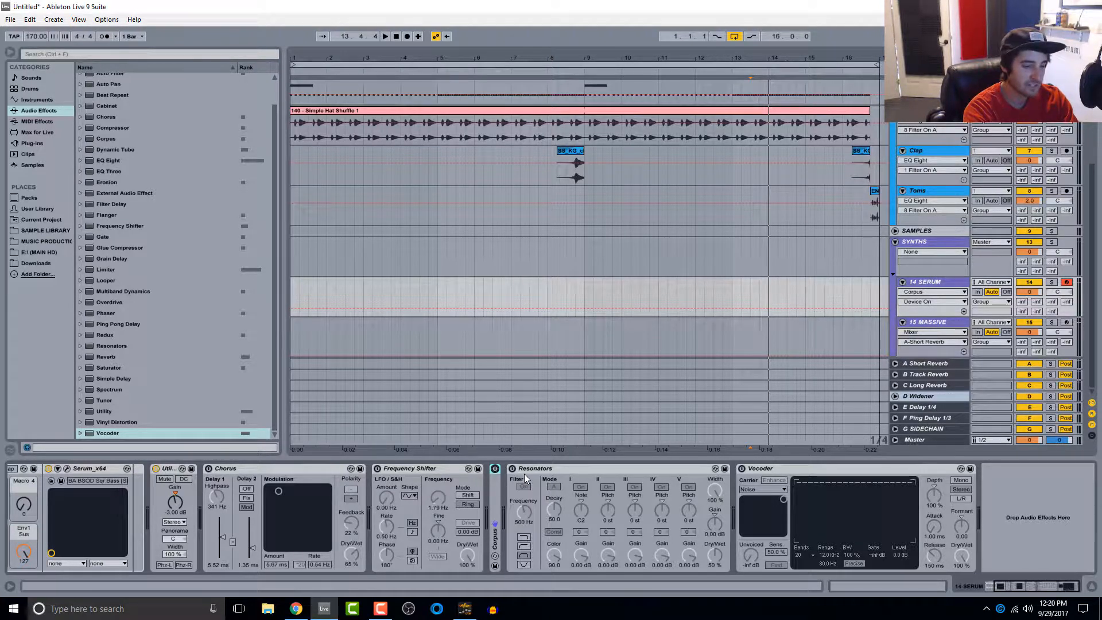
Switch on Resonators and set its filter frequency to 1.80 kHz.
{"action": "left_click", "coordinate": [512, 469]}
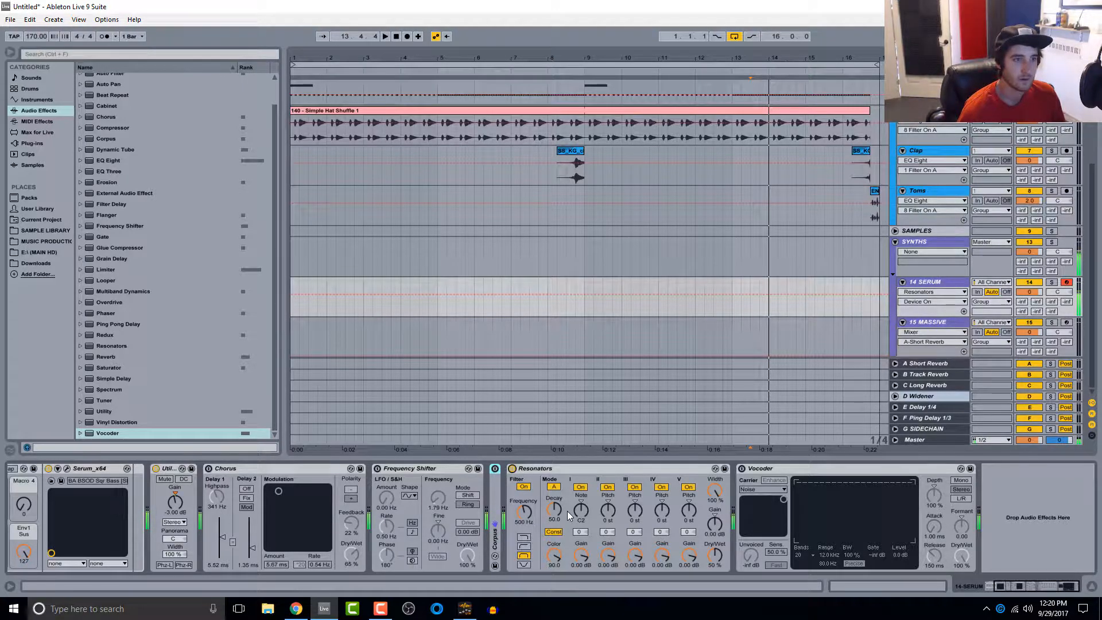
{"action": "mouse_move", "coordinate": [527, 508]}
{"action": "left_mouse_down"}
{"action": "mouse_move", "coordinate": [526, 477]}
{"action": "mouse_move", "coordinate": [527, 488]}
{"action": "left_mouse_up"}
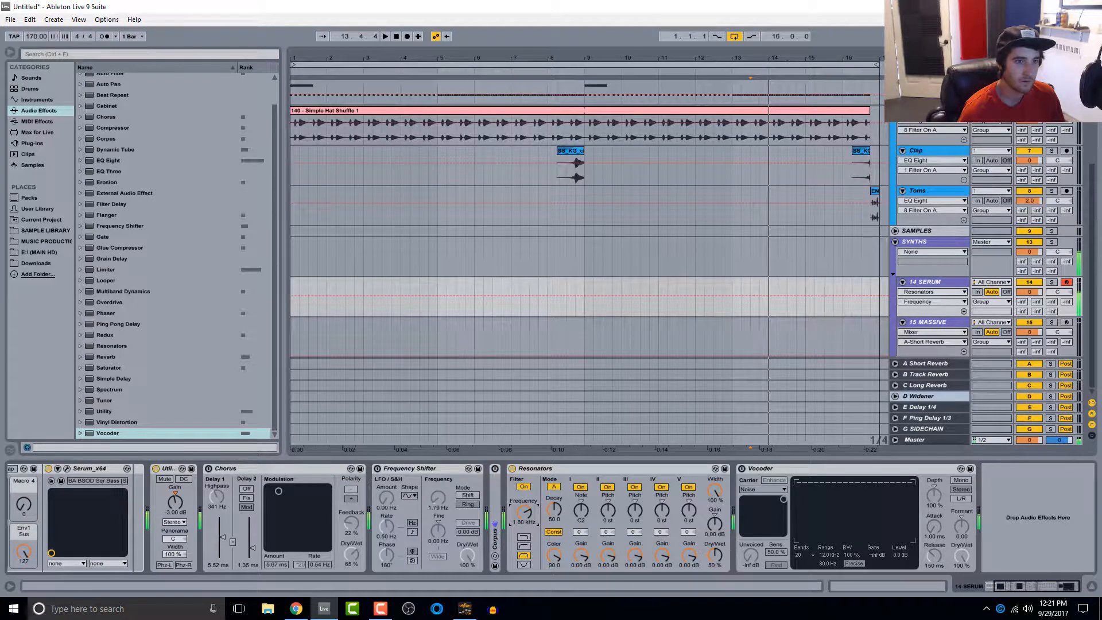
Raise the Resonators Dry/Wet to 100%, leave only resonators I and II on with II pitched +8 st, and return Dry/Wet to 0%.
{"action": "left_click_drag", "start_coordinate": [715, 554], "coordinate": [719, 525]}
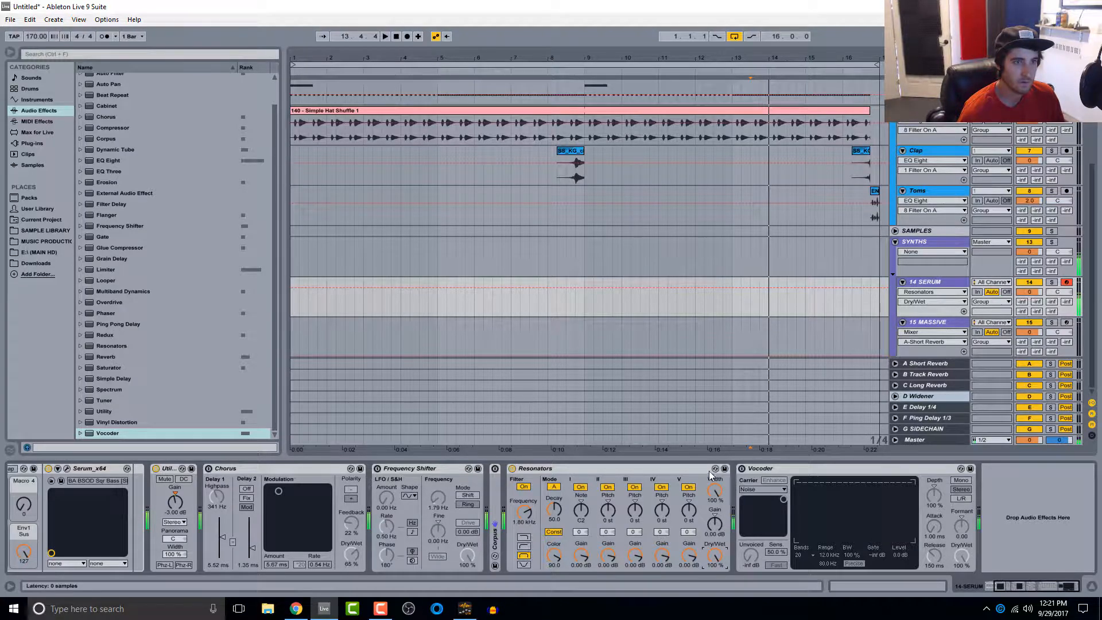
{"action": "left_click", "coordinate": [688, 487]}
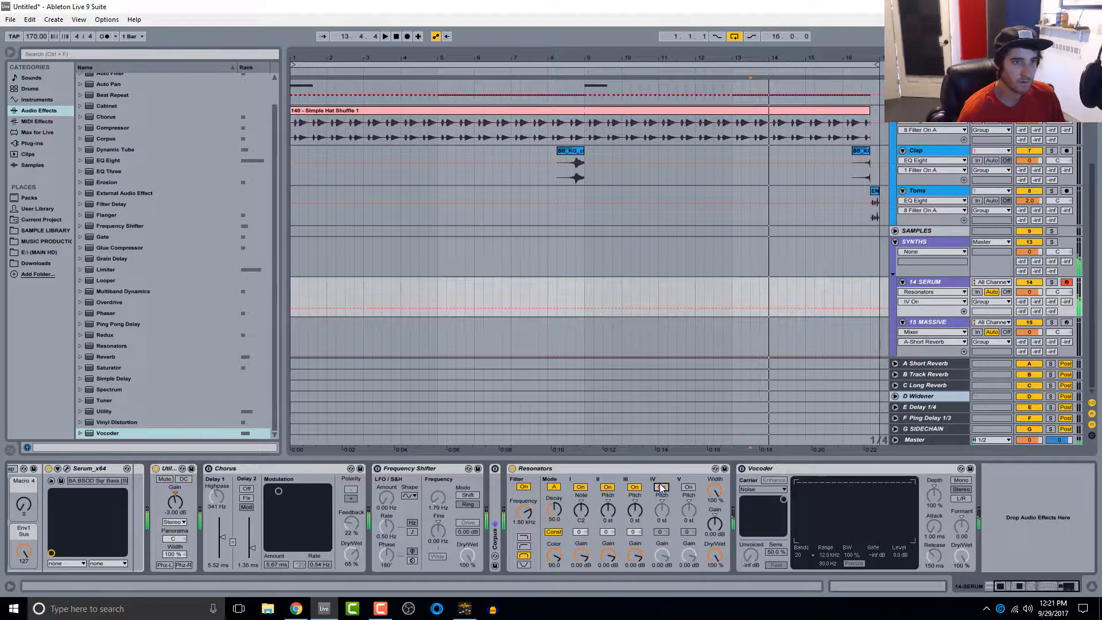
{"action": "left_click", "coordinate": [661, 487]}
{"action": "left_click", "coordinate": [634, 486]}
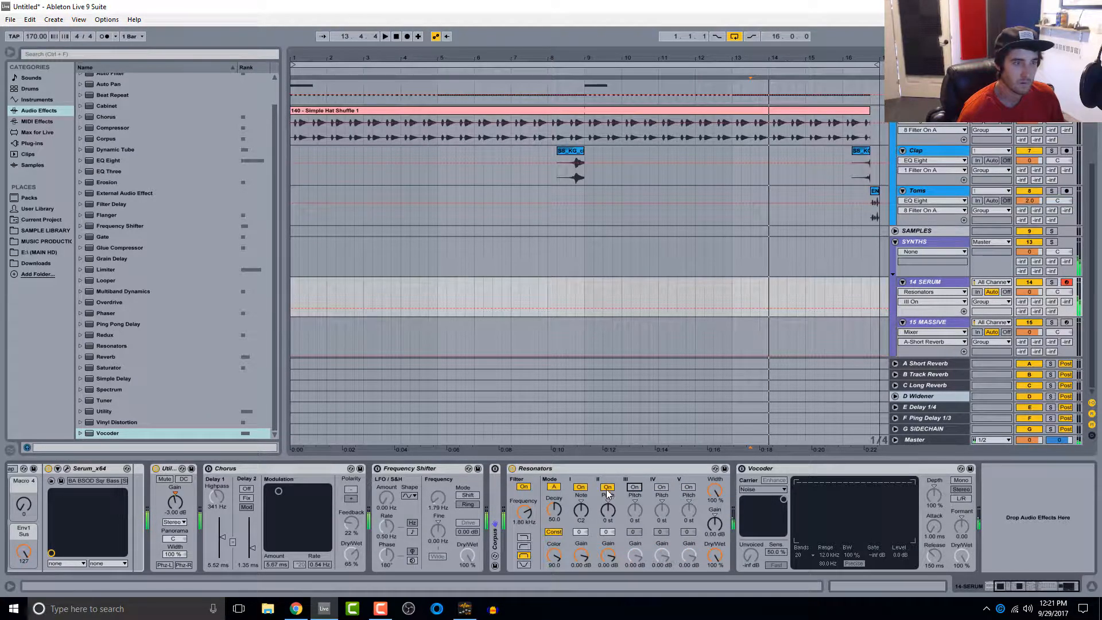
{"action": "left_click_drag", "start_coordinate": [607, 510], "coordinate": [608, 502]}
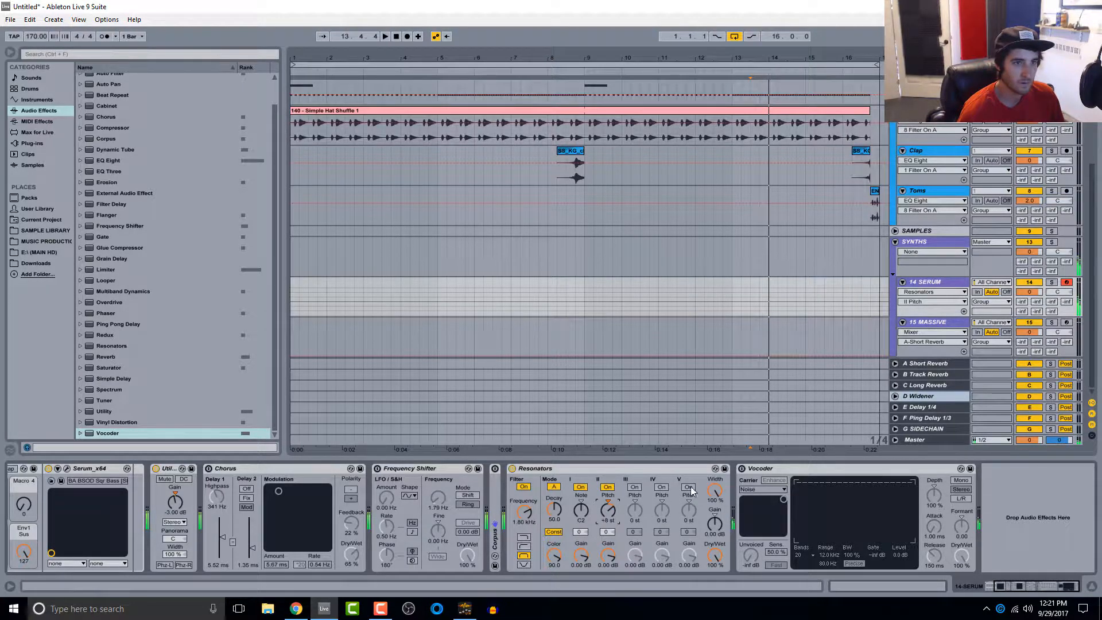
{"action": "left_click_drag", "start_coordinate": [712, 558], "coordinate": [712, 580]}
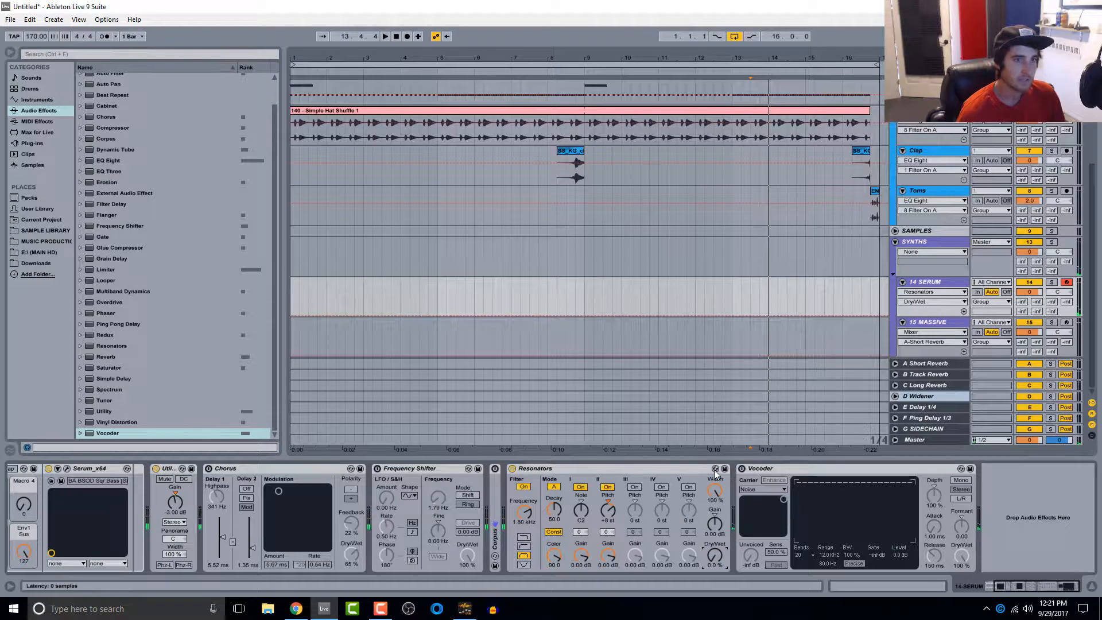
Swap in the LosAngeles preset for Resonators and raise its filter frequency to 2.30 kHz.
{"action": "left_click", "coordinate": [715, 468]}
{"action": "scroll", "coordinate": [215, 363], "scroll_direction": "down", "scroll_amount": 3}
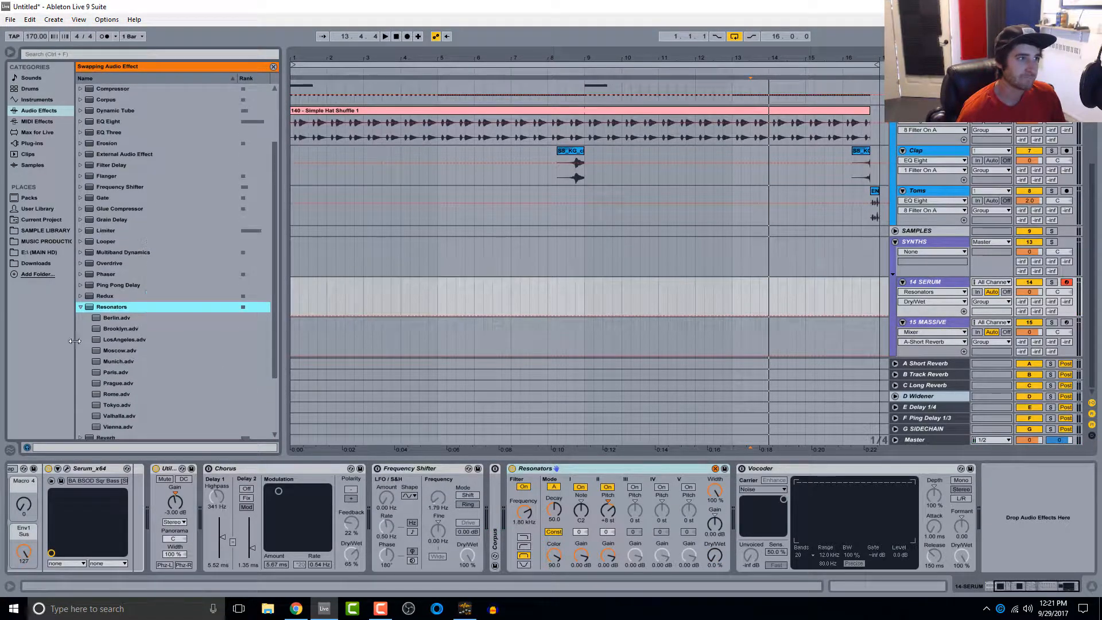
{"action": "left_click", "coordinate": [109, 340]}
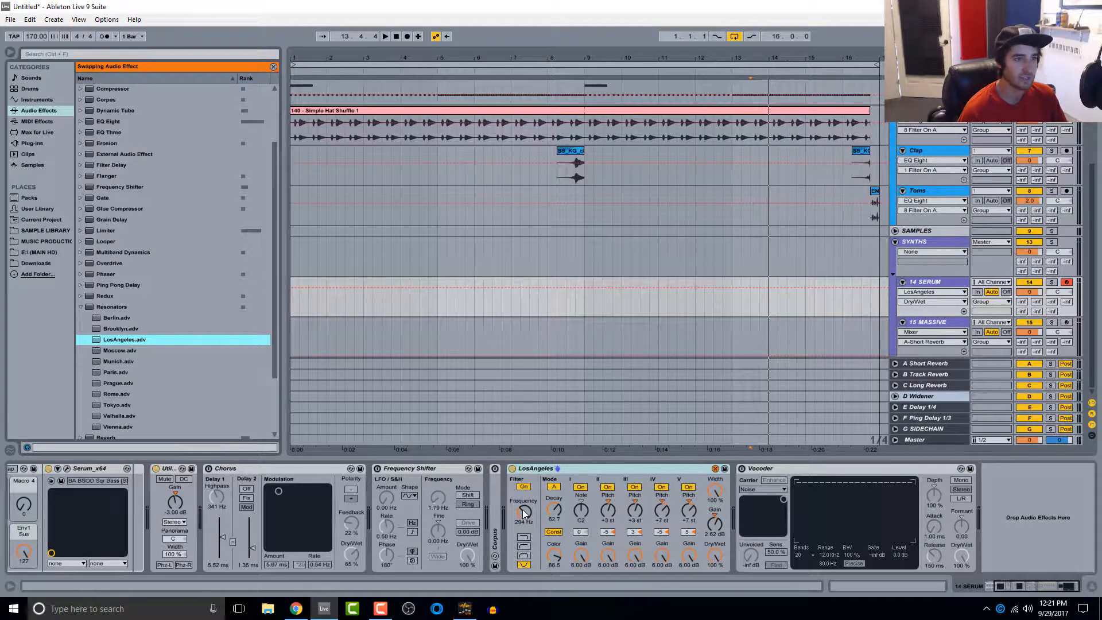
{"action": "mouse_move", "coordinate": [523, 512]}
{"action": "left_mouse_down"}
{"action": "mouse_move", "coordinate": [523, 471]}
{"action": "mouse_move", "coordinate": [523, 495]}
{"action": "left_mouse_up"}
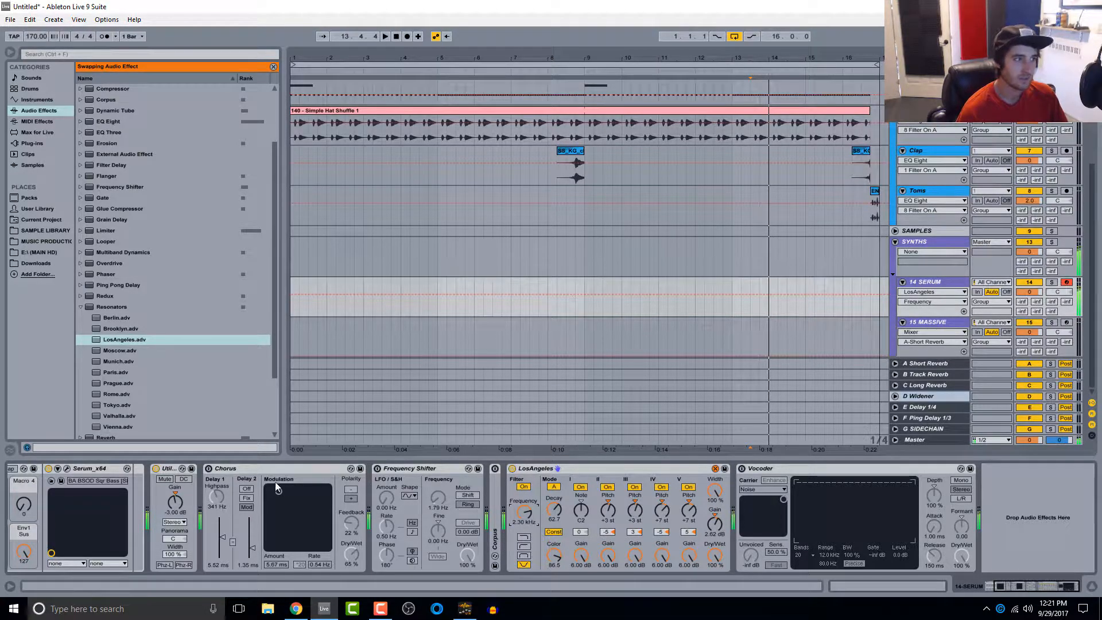
{"action": "key", "text": "z"}
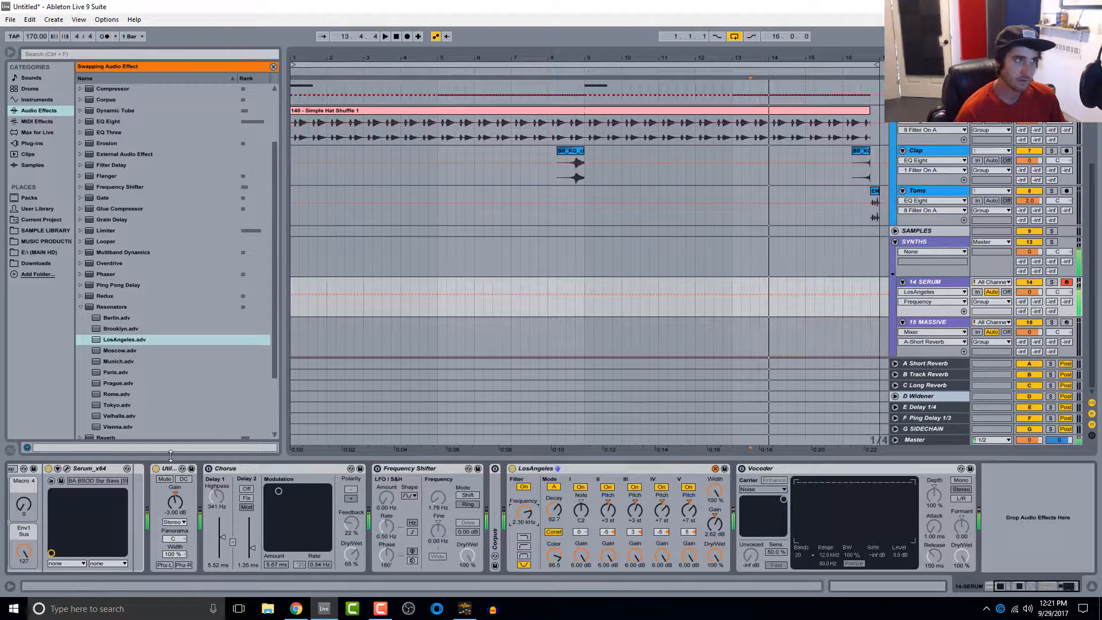
Load the Brooklyn preset into Resonators and lower its Dry/Wet to 53%.
{"action": "left_click", "coordinate": [123, 329]}
{"action": "left_click", "coordinate": [124, 329]}
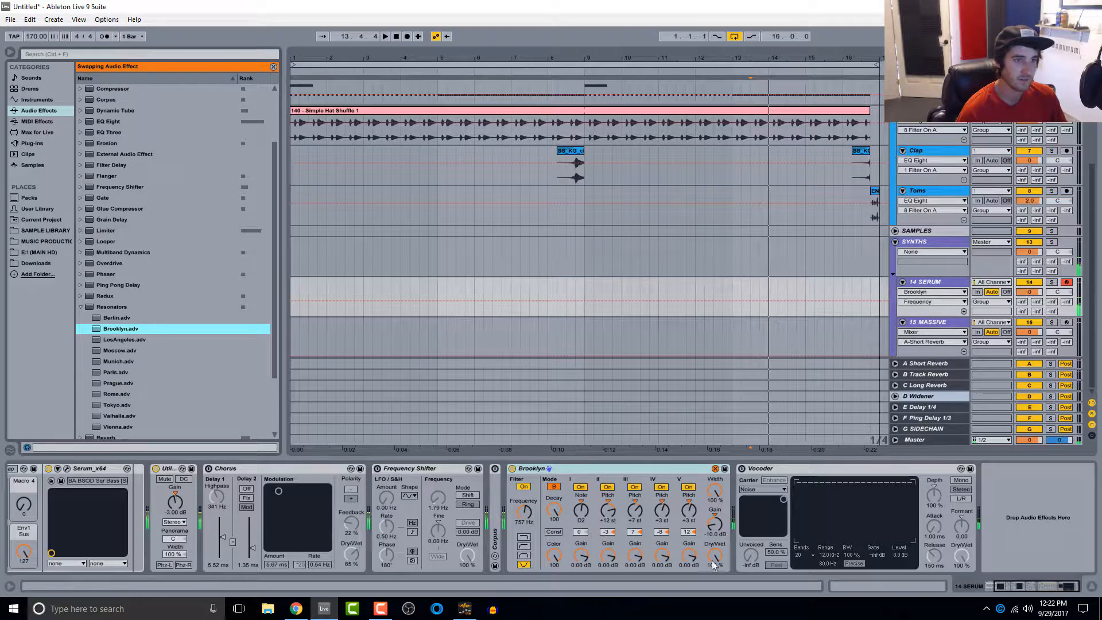
{"action": "left_click_drag", "start_coordinate": [714, 554], "coordinate": [714, 579]}
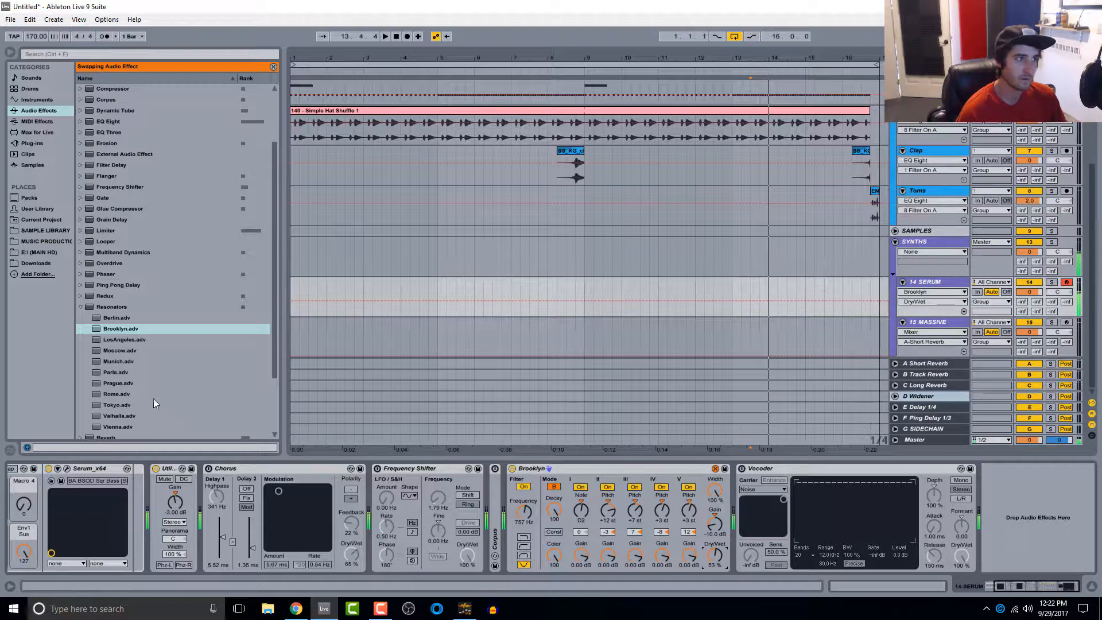
Try the Prague and Tokyo Resonators presets and settle on Valhalla.
{"action": "left_click", "coordinate": [116, 382]}
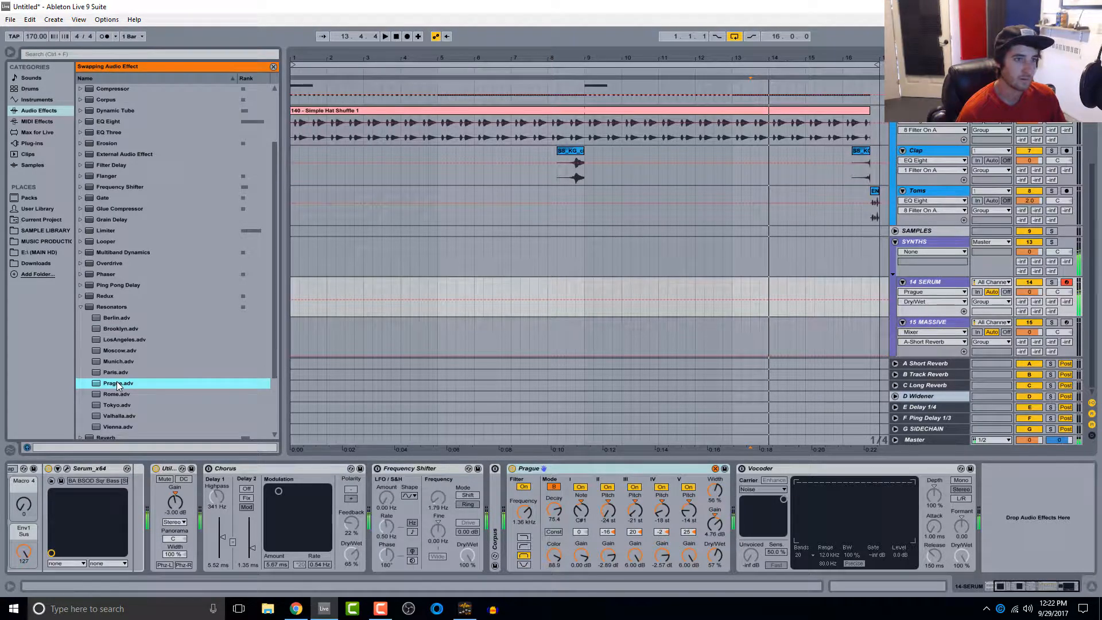
{"action": "left_click", "coordinate": [127, 405]}
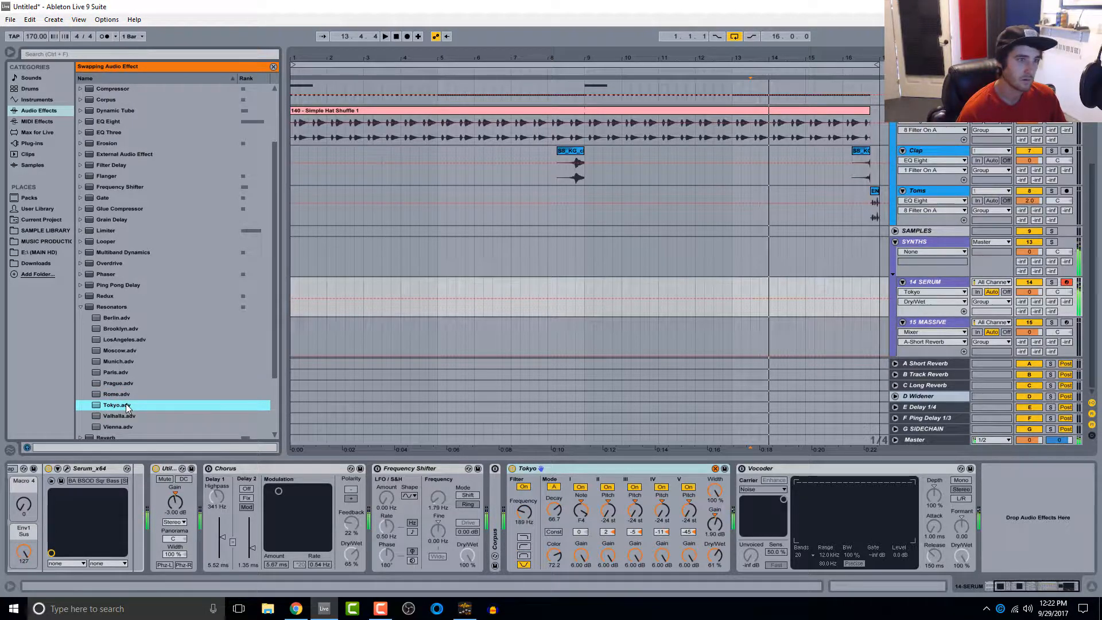
{"action": "scroll", "coordinate": [129, 425], "scroll_direction": "down", "scroll_amount": 2}
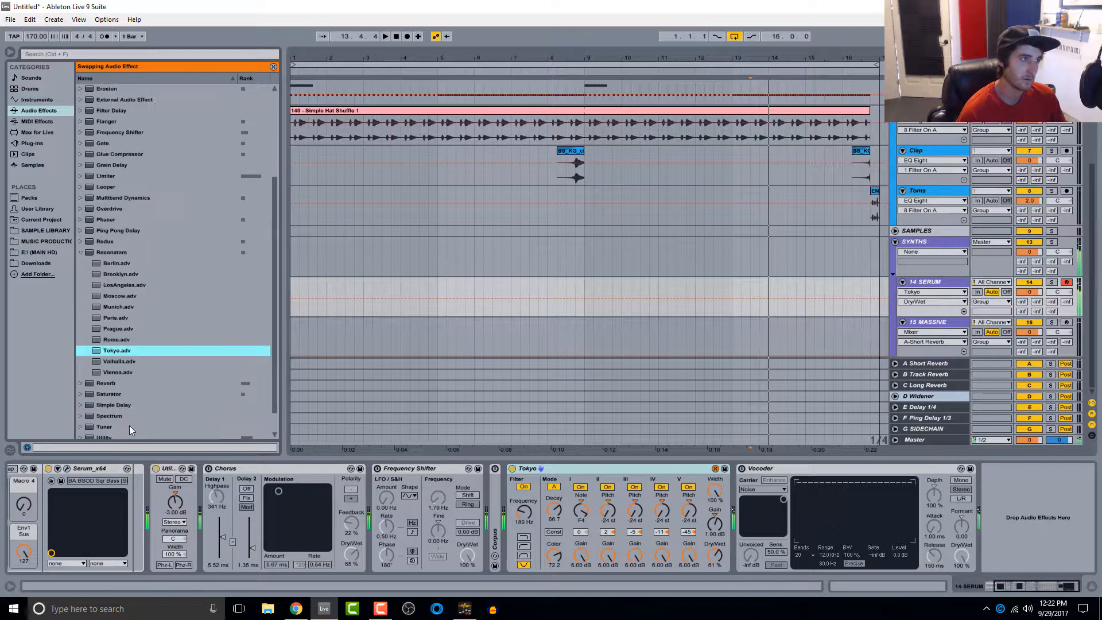
{"action": "left_click", "coordinate": [124, 362]}
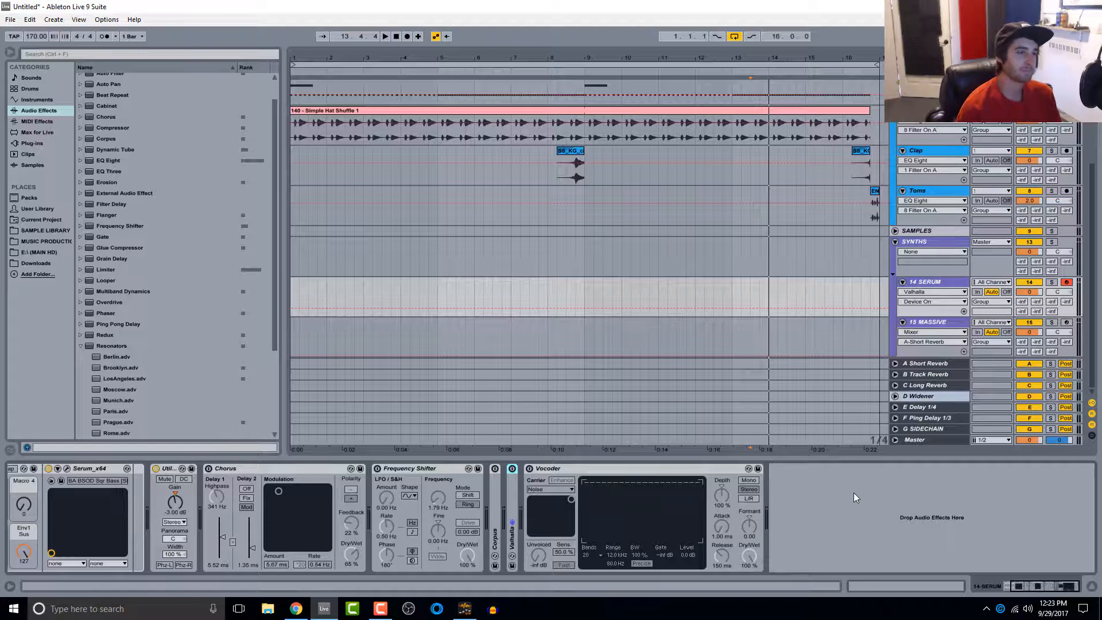
Briefly reopen the Valhalla resonators, fold and bypass them again, and switch on the Vocoder.
{"action": "double_click", "coordinate": [512, 480]}
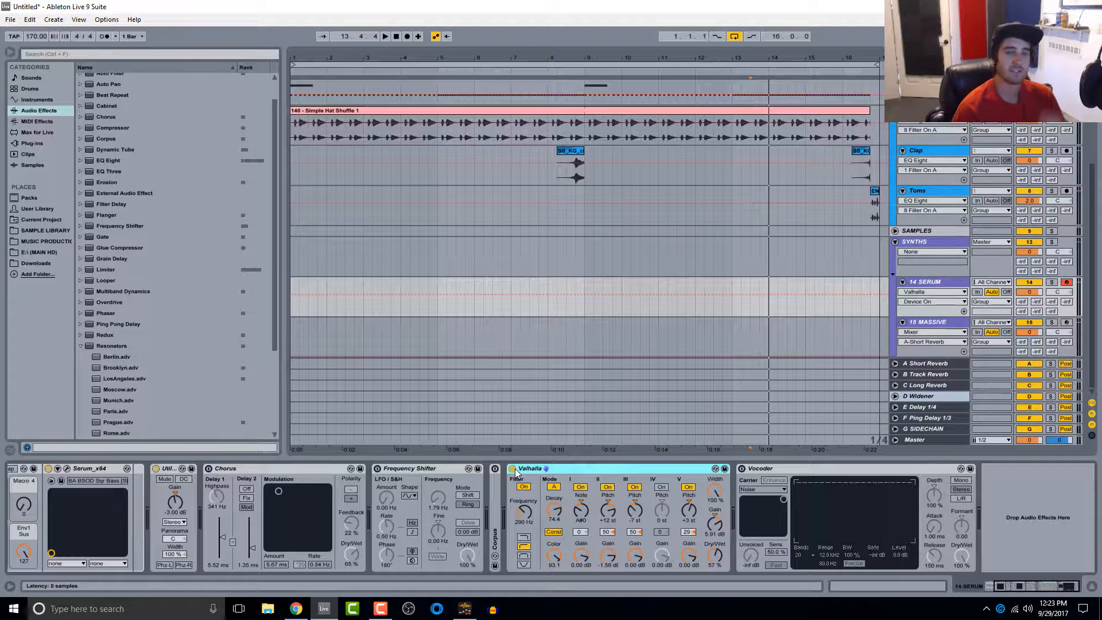
{"action": "double_click", "coordinate": [590, 467]}
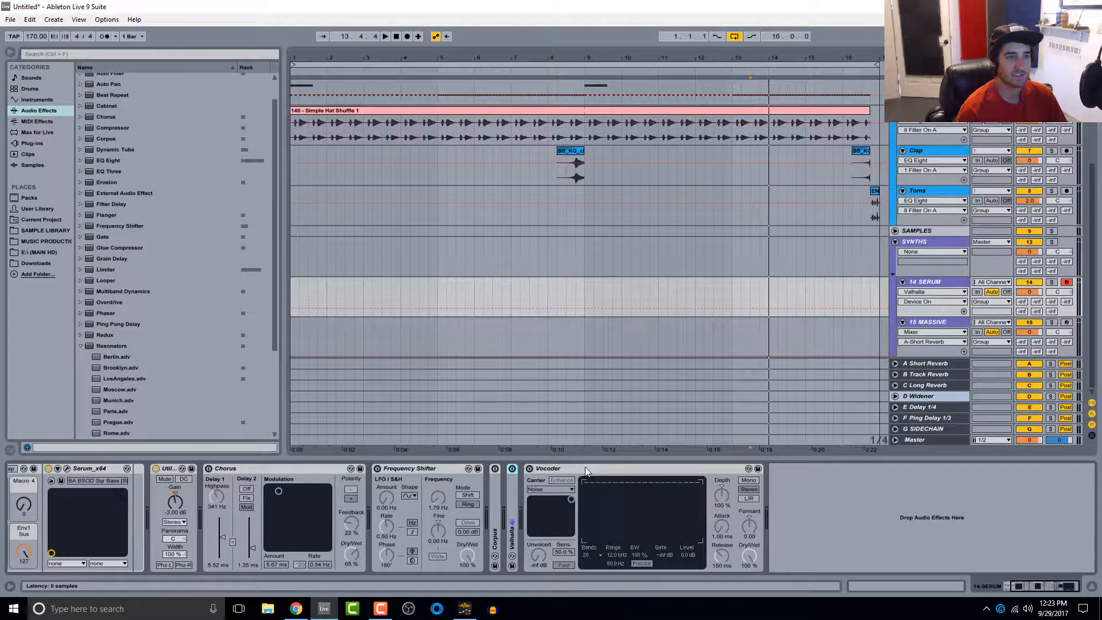
{"action": "left_click", "coordinate": [584, 466]}
{"action": "left_click", "coordinate": [529, 469]}
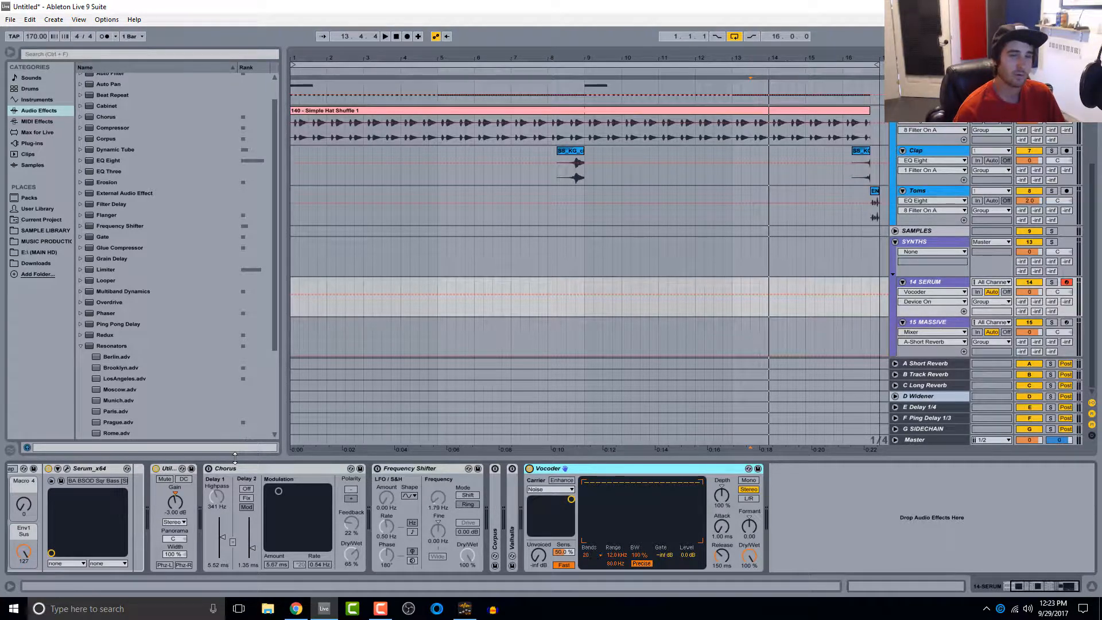
Review the Vocoder's carrier options, keep Noise, and draw lower levels for the low and middle filter bands.
{"action": "left_click", "coordinate": [560, 490]}
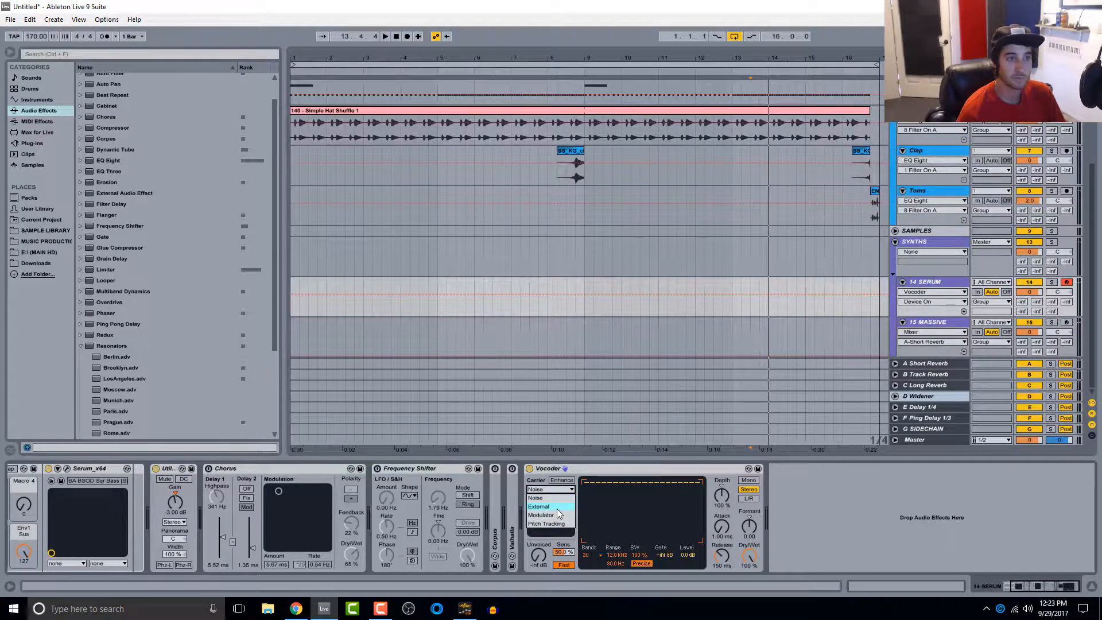
{"action": "left_click", "coordinate": [659, 456]}
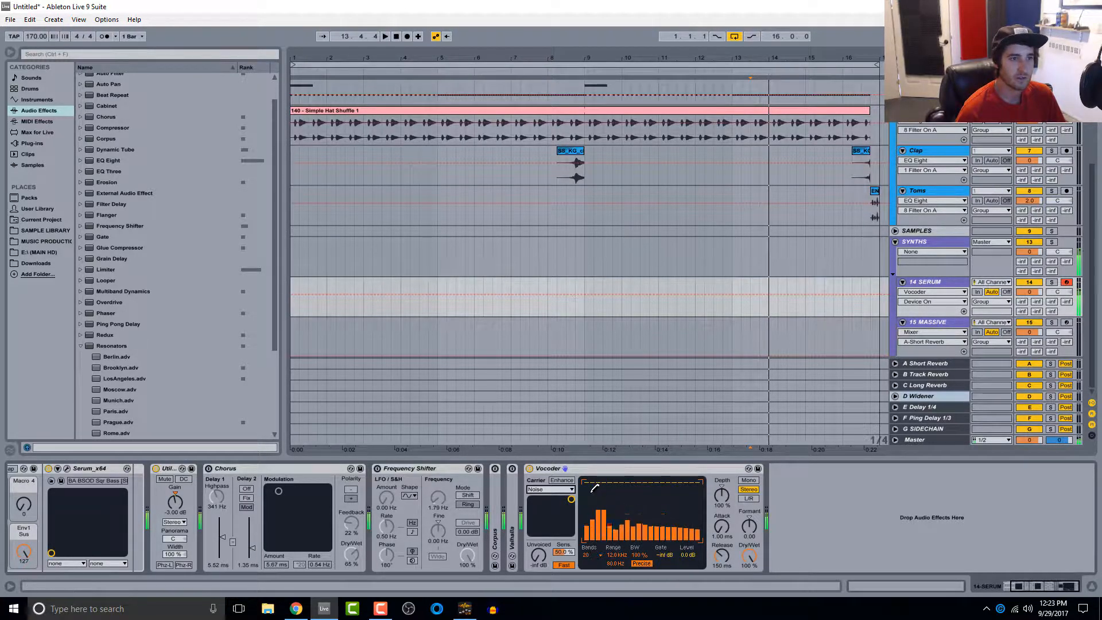
{"action": "mouse_move", "coordinate": [585, 508]}
{"action": "left_mouse_down"}
{"action": "mouse_move", "coordinate": [659, 481]}
{"action": "mouse_move", "coordinate": [684, 488]}
{"action": "mouse_move", "coordinate": [709, 523]}
{"action": "mouse_move", "coordinate": [614, 512]}
{"action": "mouse_move", "coordinate": [701, 481]}
{"action": "left_mouse_up"}
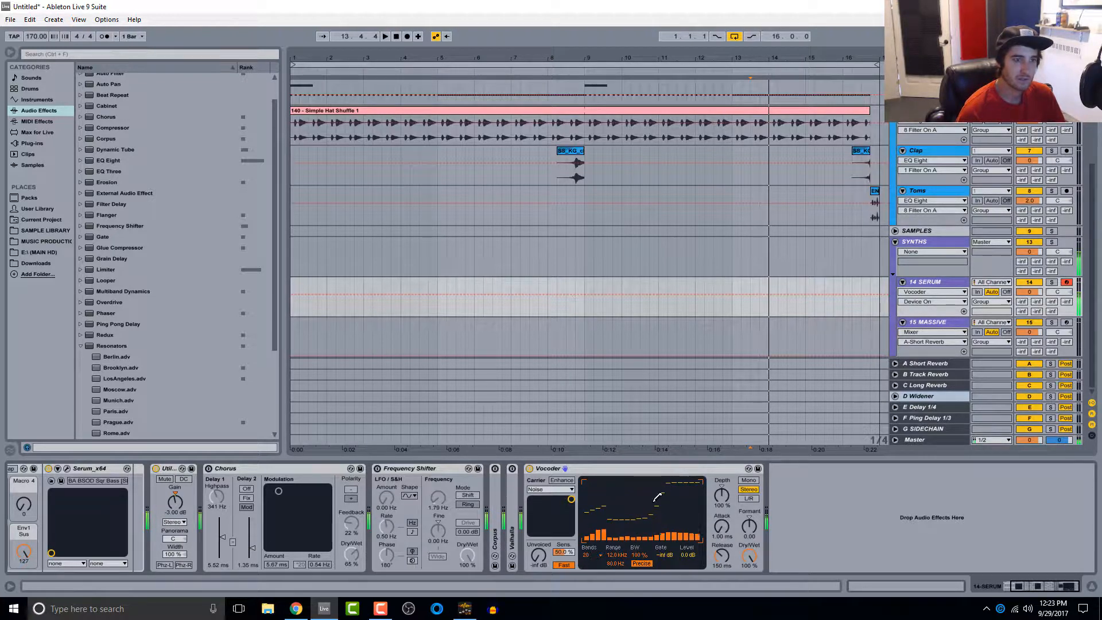
Change the Vocoder carrier to Pitch Tracking and redraw the lowered filter bands back at full level.
{"action": "left_click", "coordinate": [531, 490]}
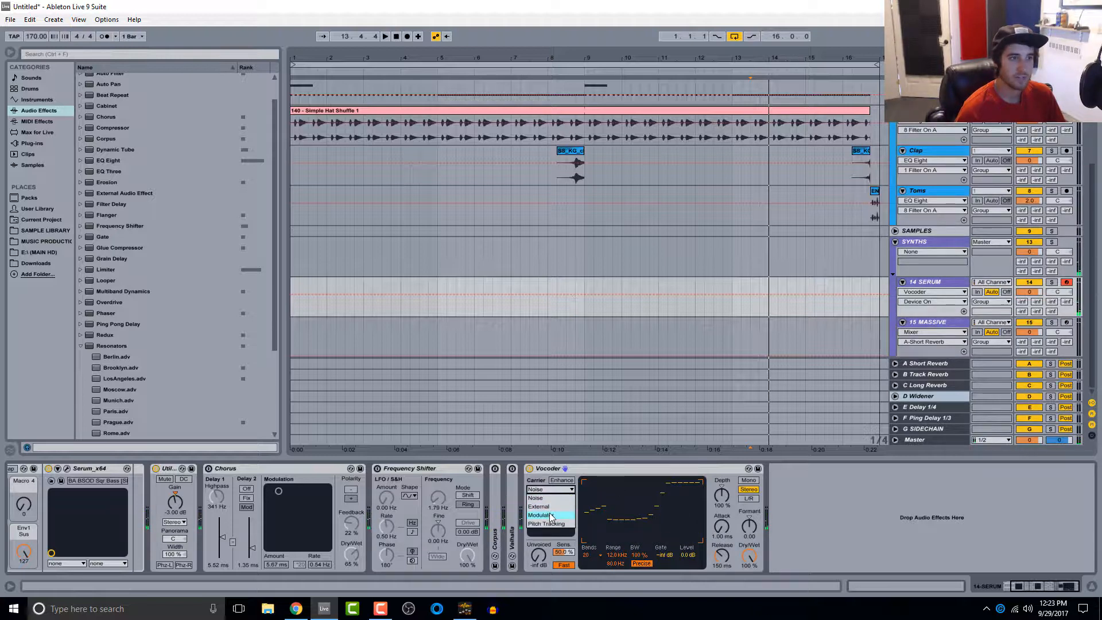
{"action": "left_click", "coordinate": [549, 523]}
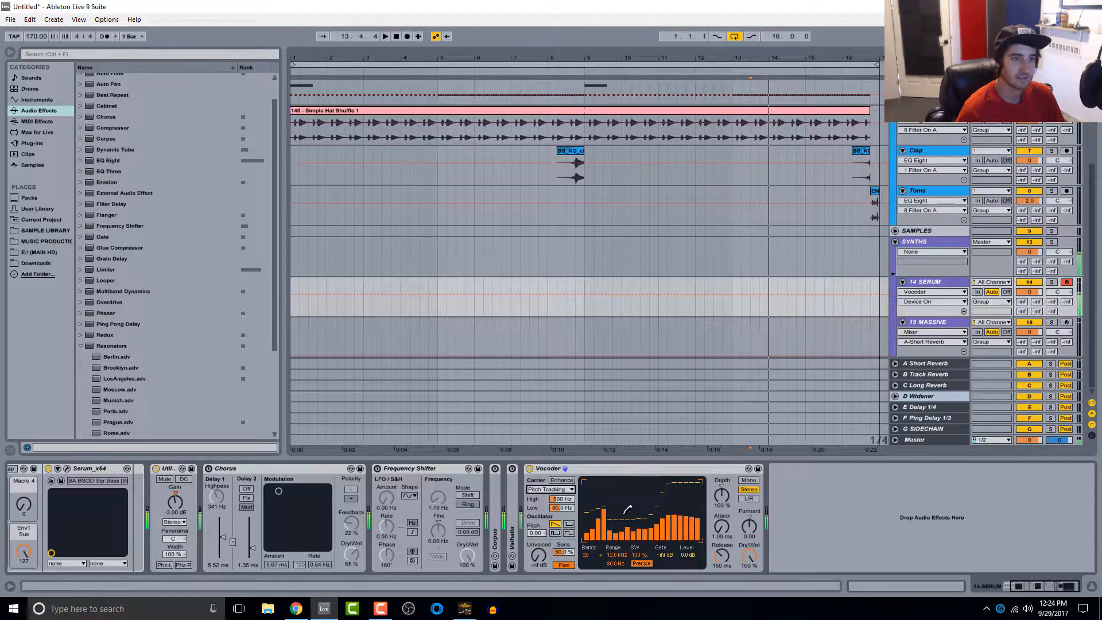
{"action": "mouse_move", "coordinate": [605, 509]}
{"action": "left_mouse_down"}
{"action": "mouse_move", "coordinate": [624, 484]}
{"action": "mouse_move", "coordinate": [711, 468]}
{"action": "mouse_move", "coordinate": [596, 468]}
{"action": "left_mouse_up"}
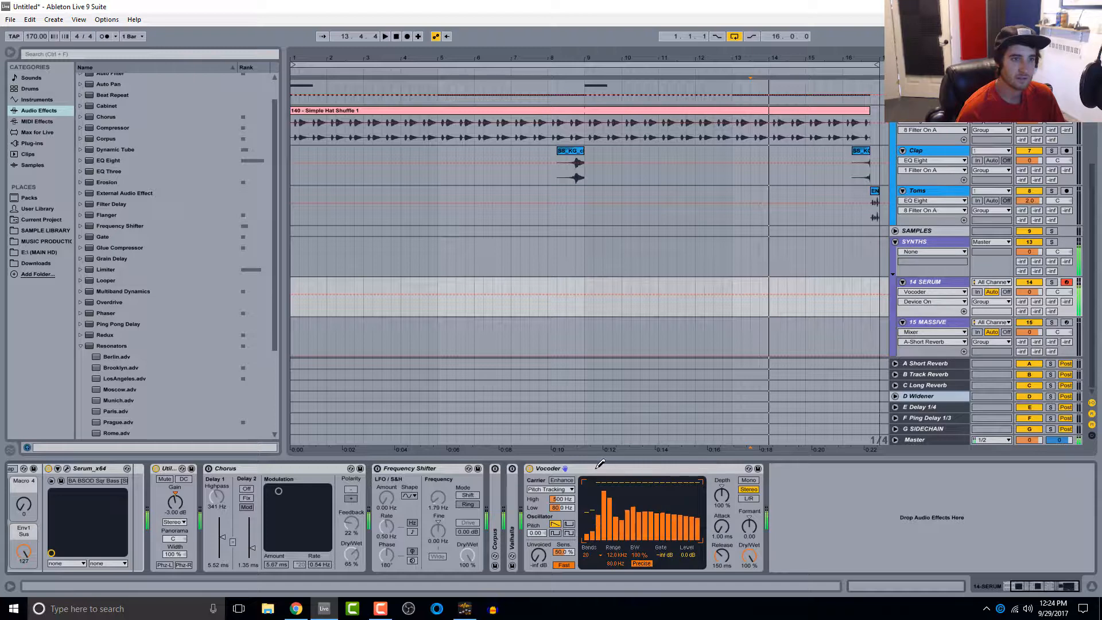
Switch the Vocoder oscillator to a pulse waveform and set the pitch detection range to 154 Hz low and 1.95 kHz high.
{"action": "left_click", "coordinate": [568, 525]}
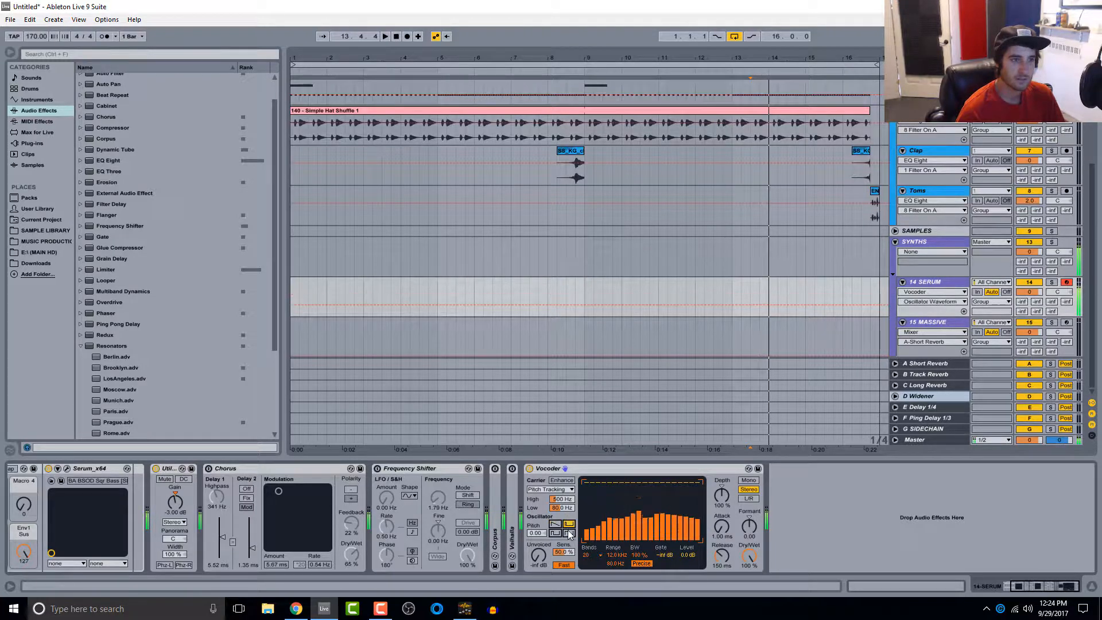
{"action": "left_click", "coordinate": [556, 534]}
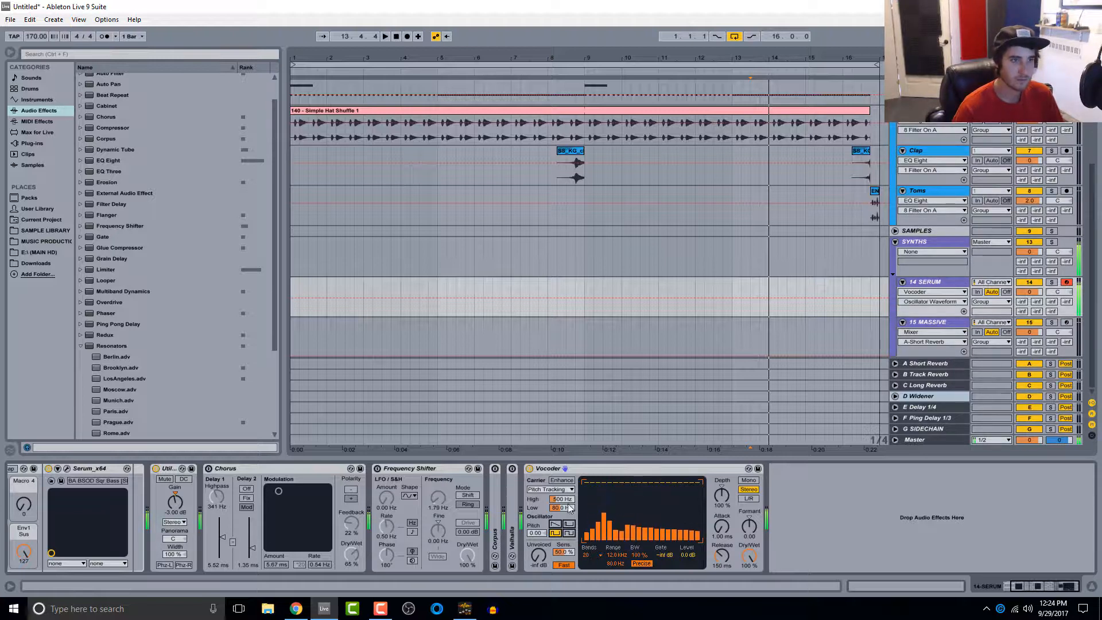
{"action": "left_click_drag", "start_coordinate": [565, 499], "coordinate": [565, 462]}
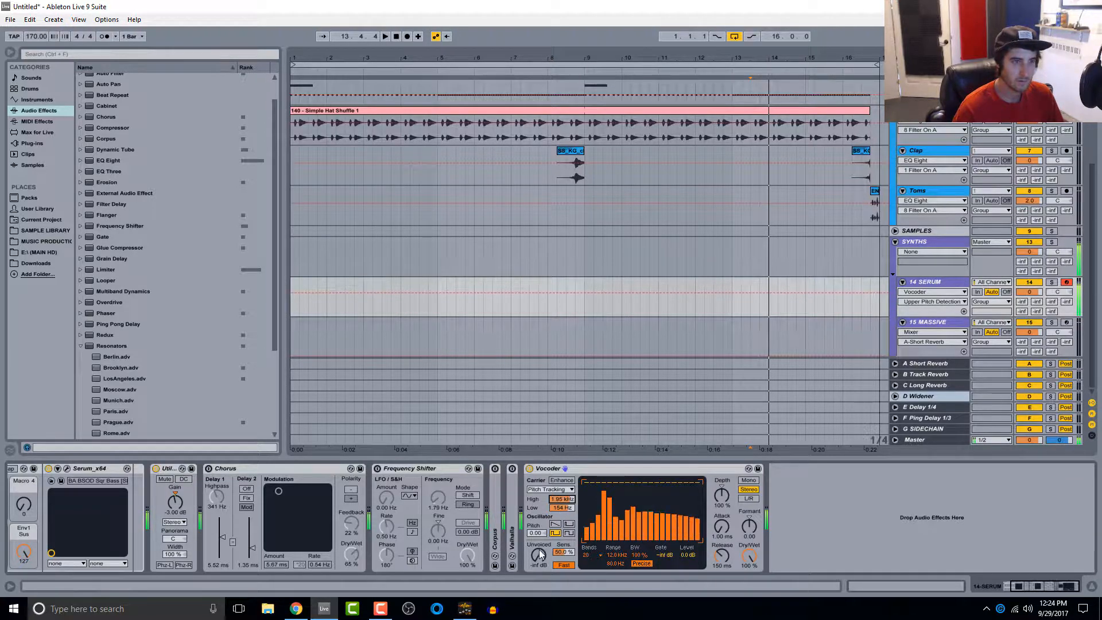
Set the Vocoder's Sens. to 0% and try high, low and near-zero oscillator pitches.
{"action": "mouse_move", "coordinate": [539, 552]}
{"action": "left_mouse_down"}
{"action": "mouse_move", "coordinate": [539, 528]}
{"action": "mouse_move", "coordinate": [564, 533]}
{"action": "mouse_move", "coordinate": [563, 583]}
{"action": "mouse_move", "coordinate": [538, 571]}
{"action": "mouse_move", "coordinate": [541, 536]}
{"action": "left_mouse_up"}
{"action": "left_click_drag", "start_coordinate": [533, 525], "coordinate": [533, 495]}
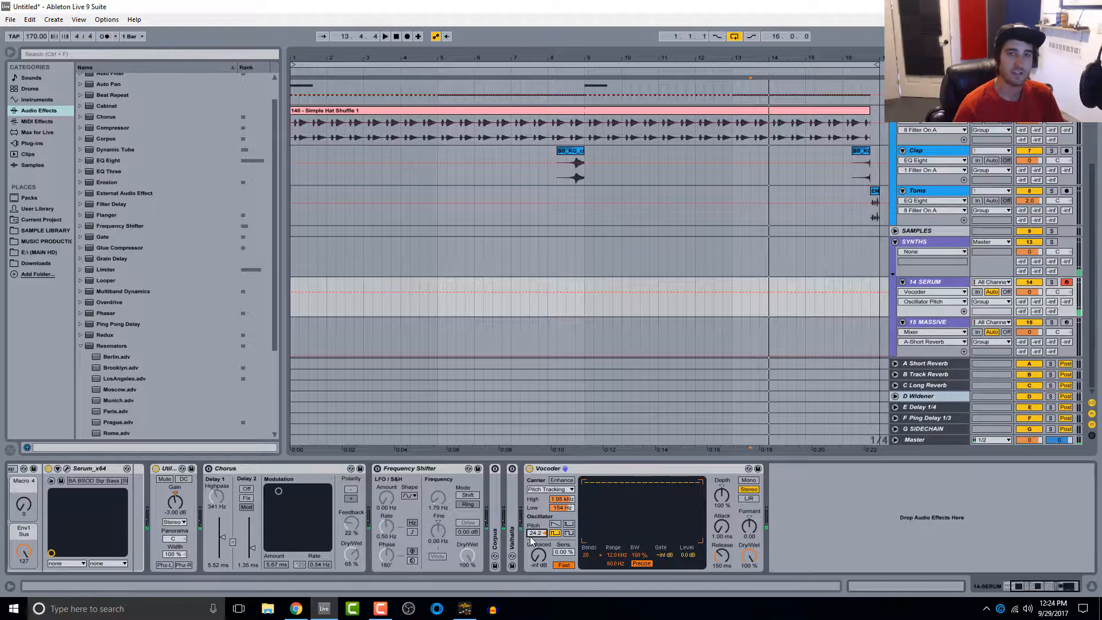
{"action": "left_click_drag", "start_coordinate": [546, 537], "coordinate": [536, 538]}
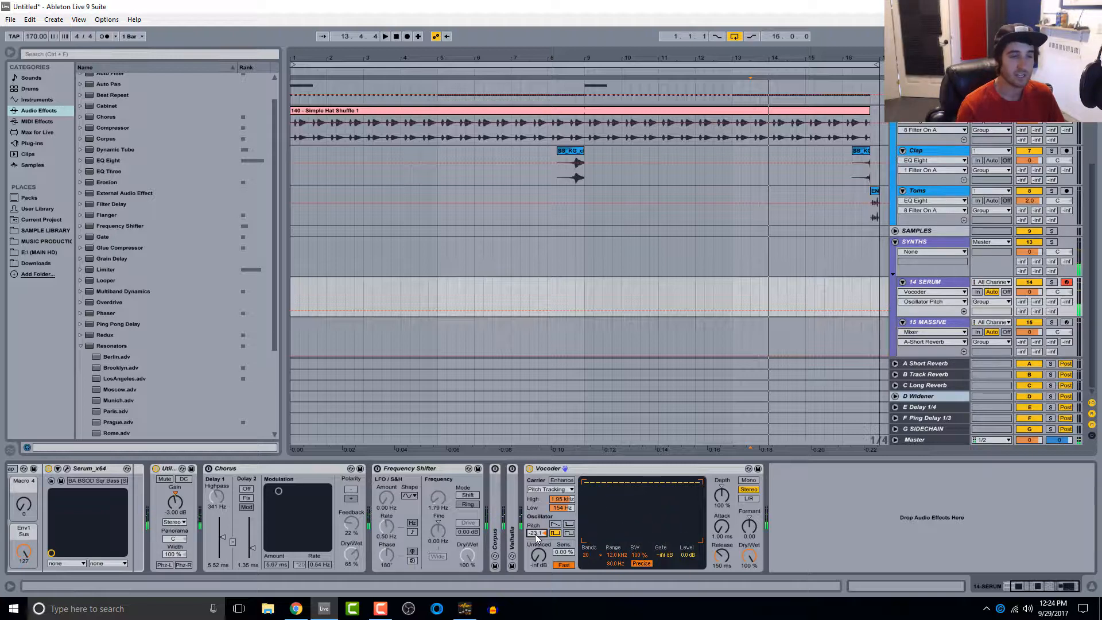
{"action": "left_click_drag", "start_coordinate": [541, 541], "coordinate": [541, 531]}
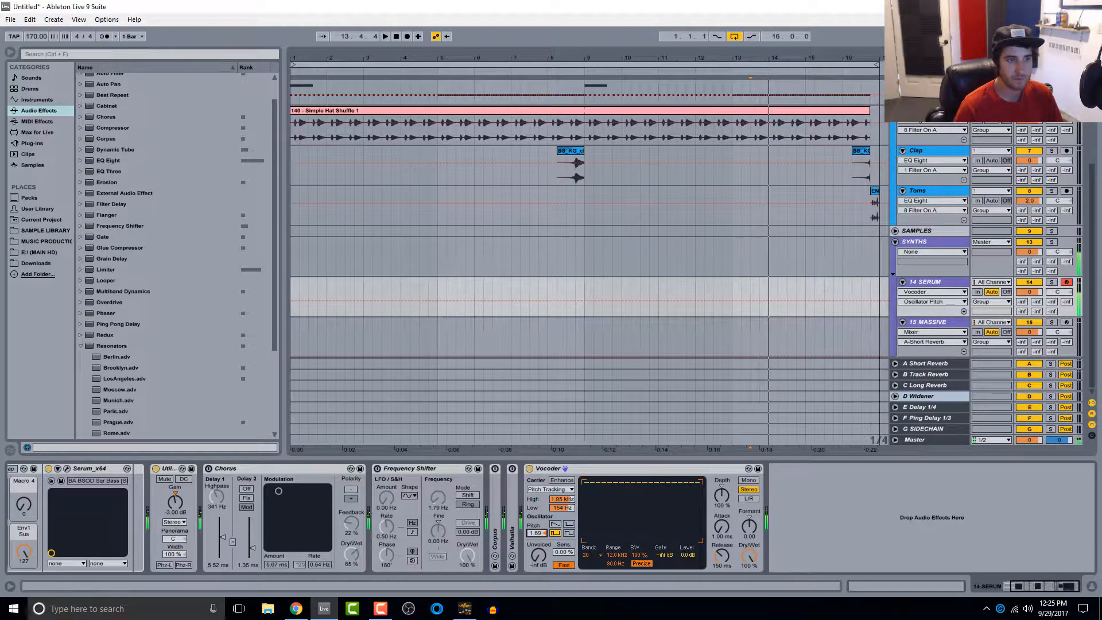
Enable Enhance on the Vocoder and lower the oscillator pitch to about -24.
{"action": "left_click", "coordinate": [561, 480]}
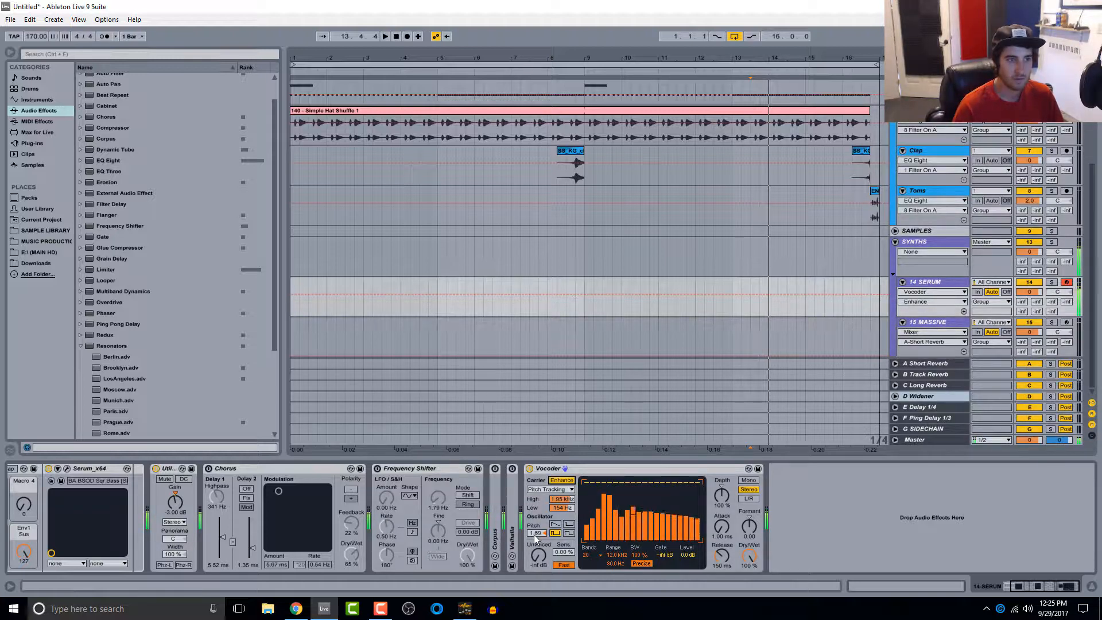
{"action": "left_click_drag", "start_coordinate": [536, 532], "coordinate": [537, 568]}
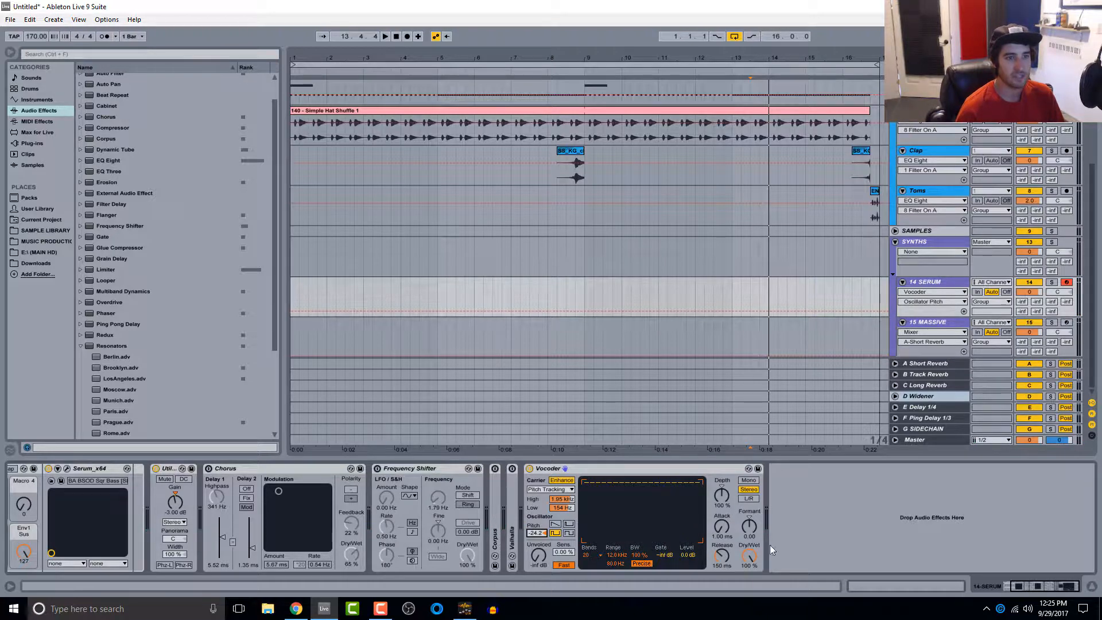
Try positive and negative formant shifts on the Vocoder and reset Formant to 0.
{"action": "left_click_drag", "start_coordinate": [749, 525], "coordinate": [748, 512]}
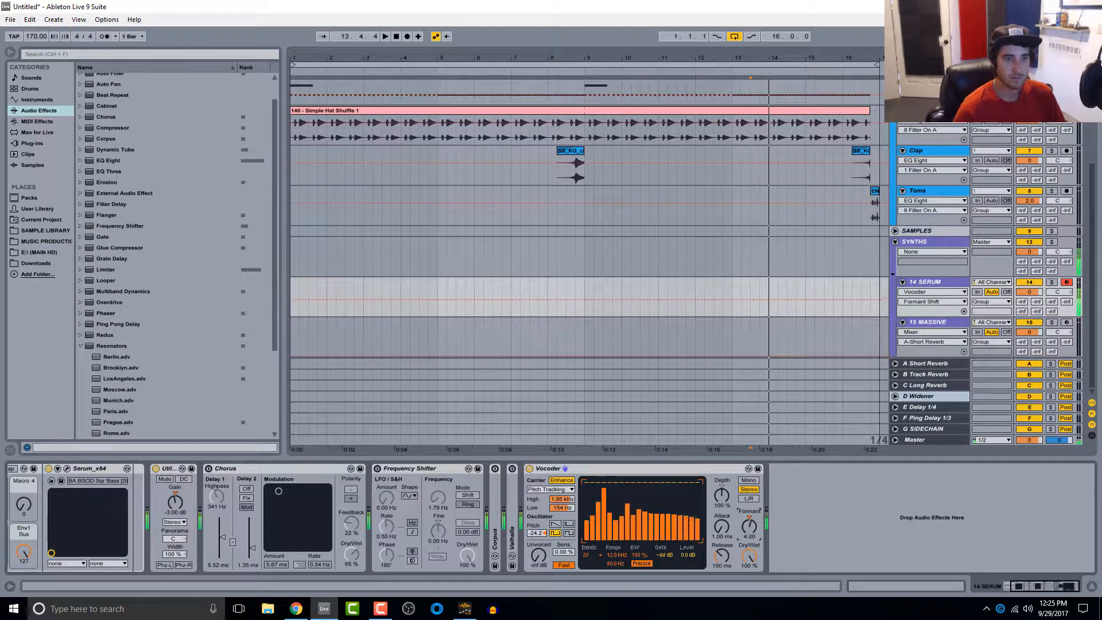
{"action": "left_click_drag", "start_coordinate": [746, 527], "coordinate": [746, 528]}
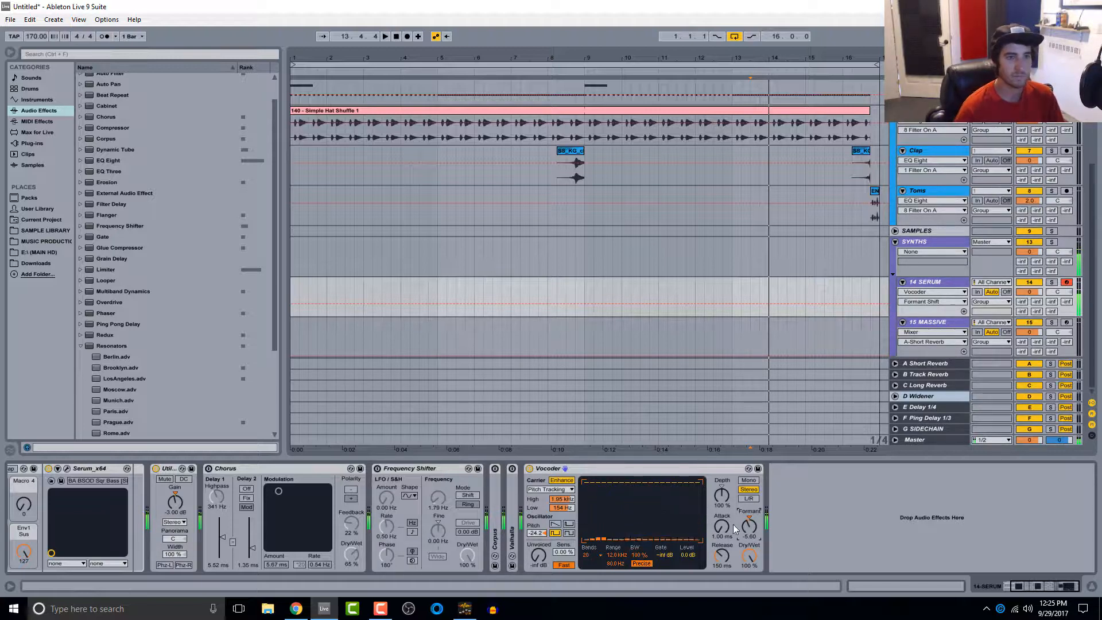
{"action": "key", "text": "Delete"}
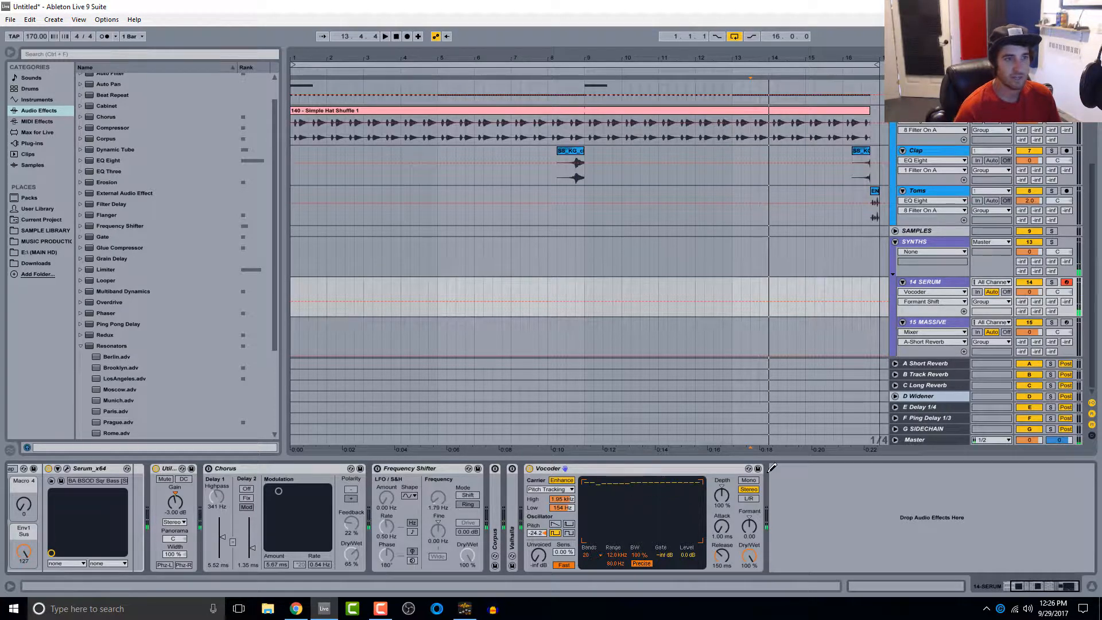
Try the Vocoder with 40 bands and reduce it to 8 bands.
{"action": "left_click", "coordinate": [595, 556]}
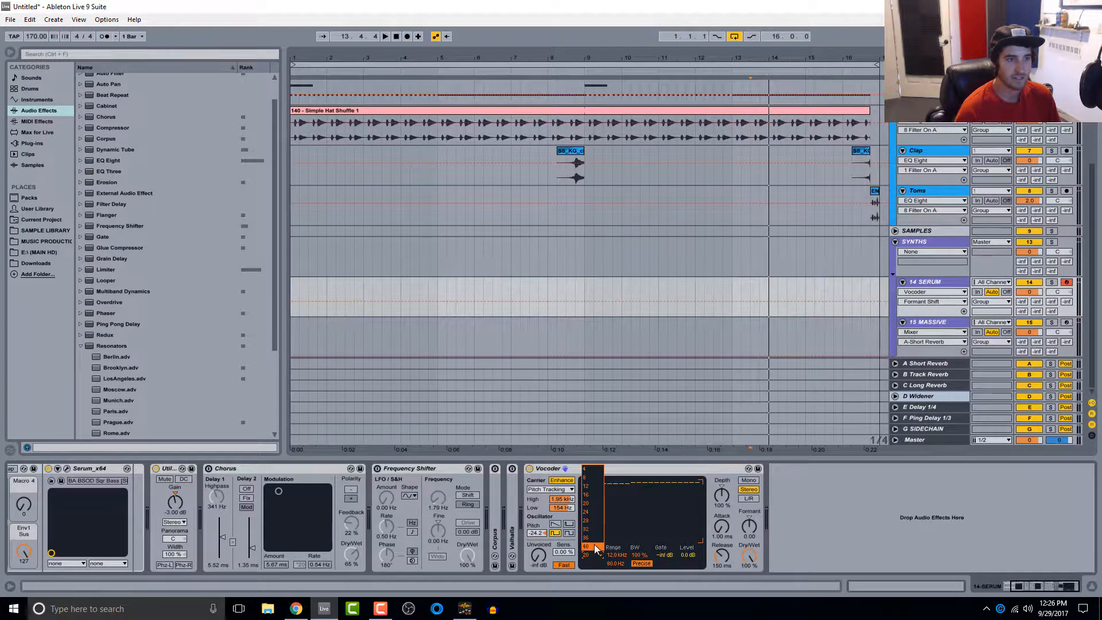
{"action": "left_click", "coordinate": [594, 547]}
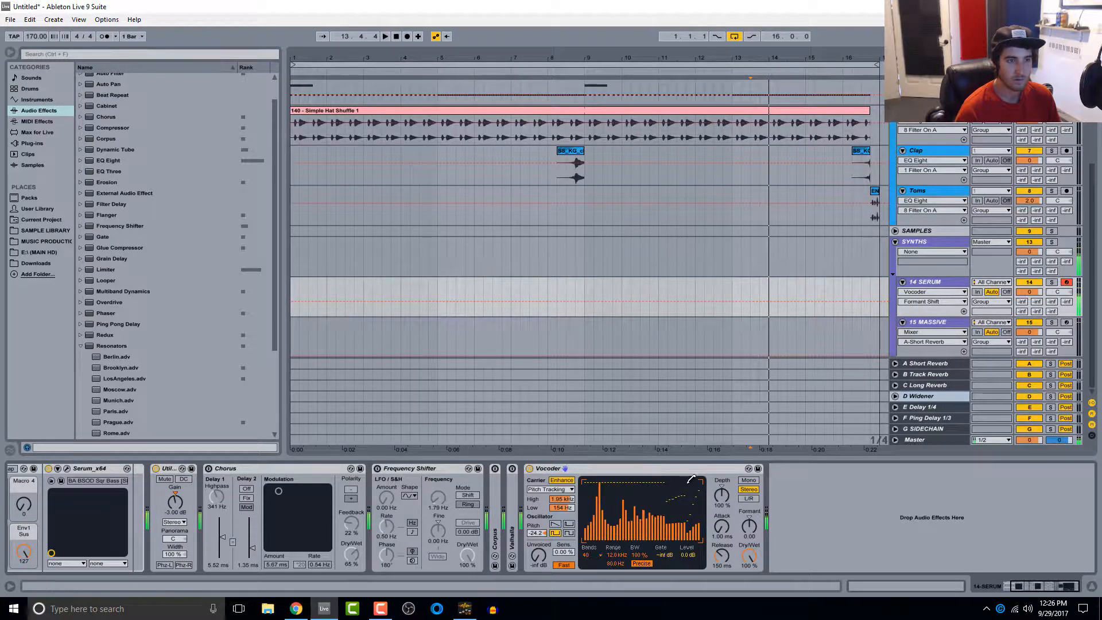
{"action": "left_click", "coordinate": [596, 555]}
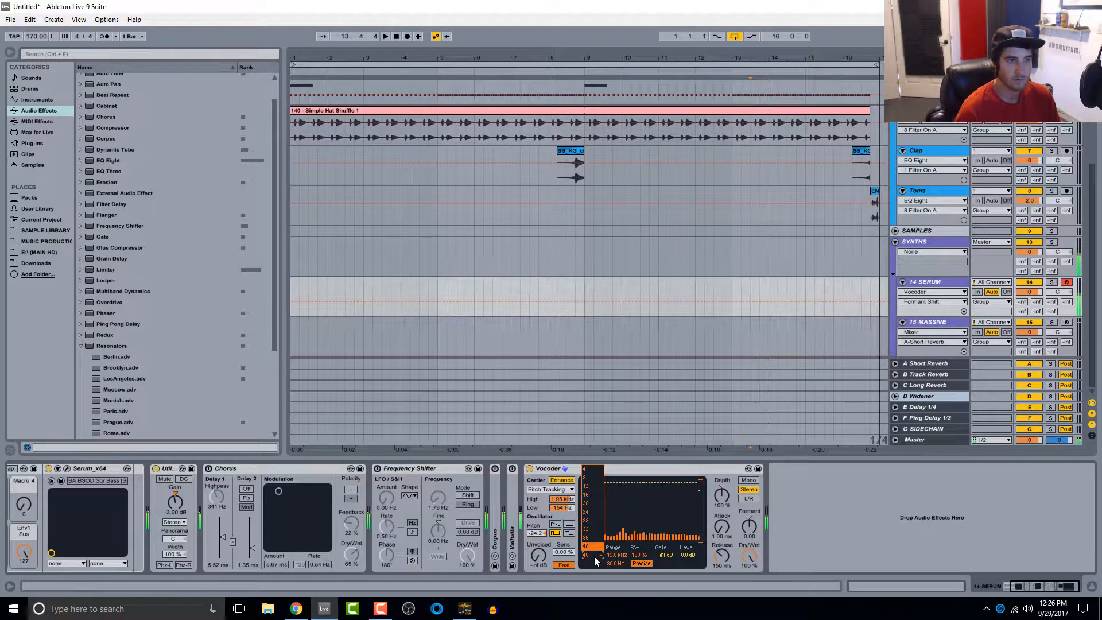
{"action": "left_click", "coordinate": [595, 479]}
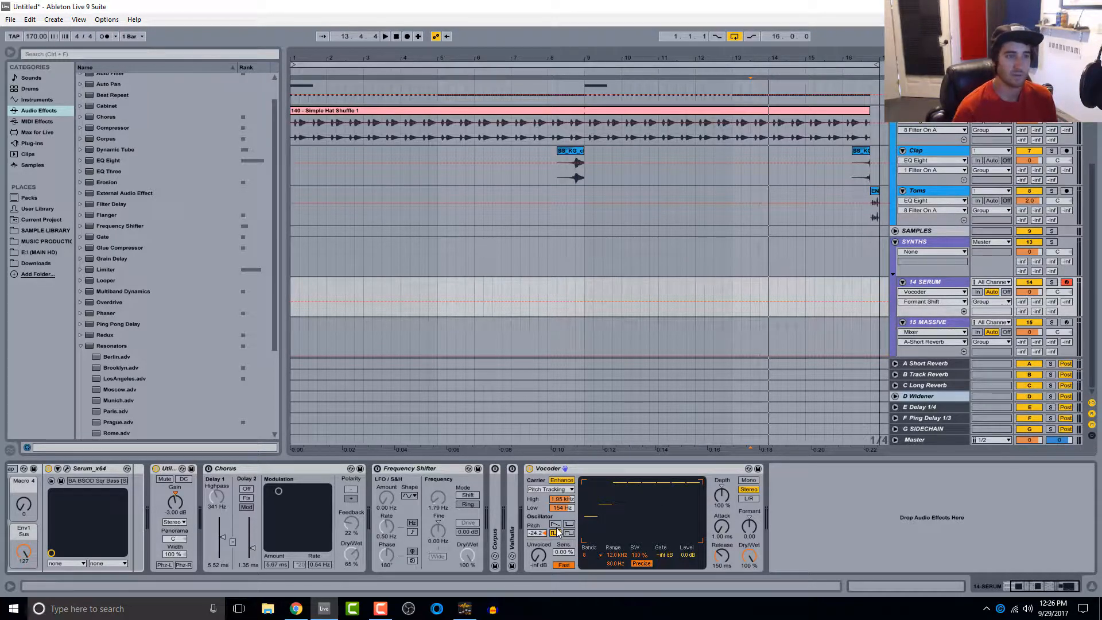
Set the Vocoder carrier to External and take its audio from the 6-Audio track.
{"action": "left_click", "coordinate": [561, 489]}
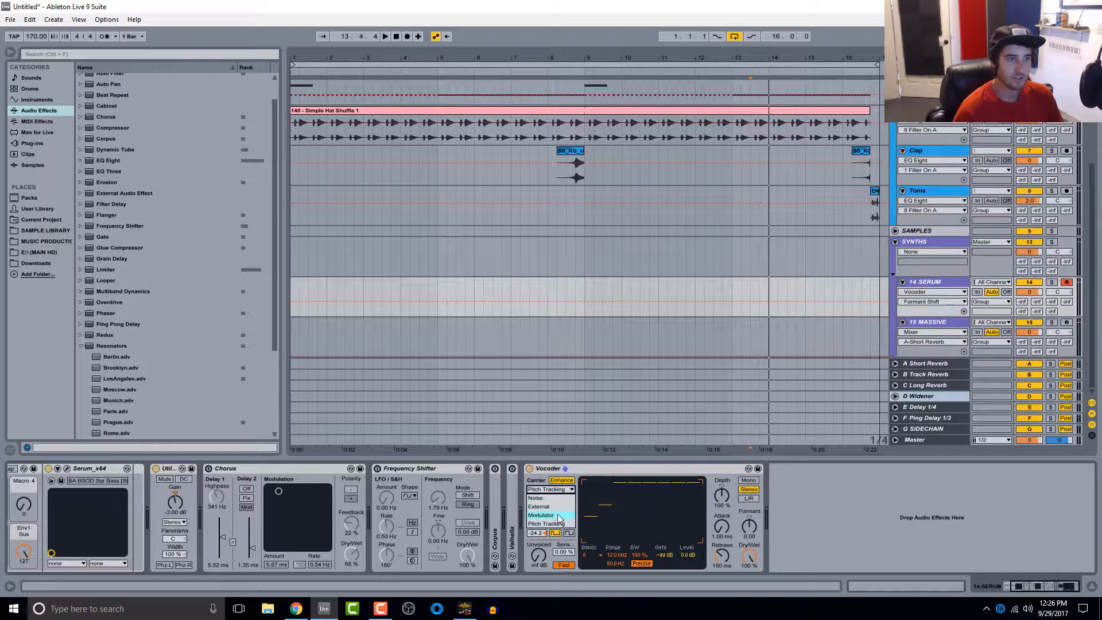
{"action": "left_click", "coordinate": [557, 508]}
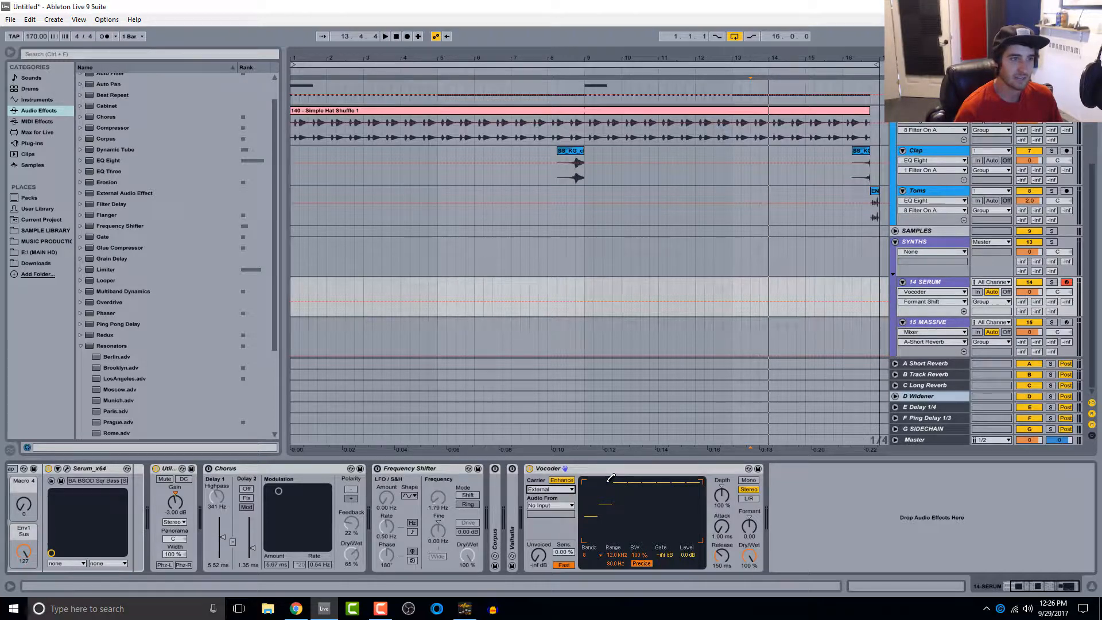
{"action": "left_click", "coordinate": [557, 506]}
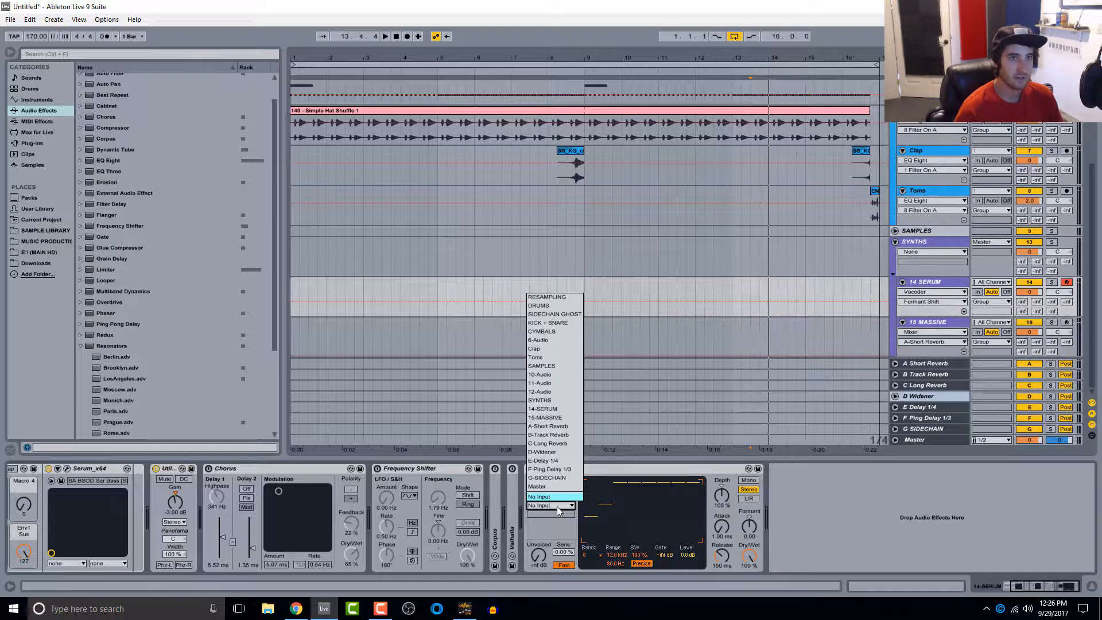
{"action": "left_click", "coordinate": [555, 339]}
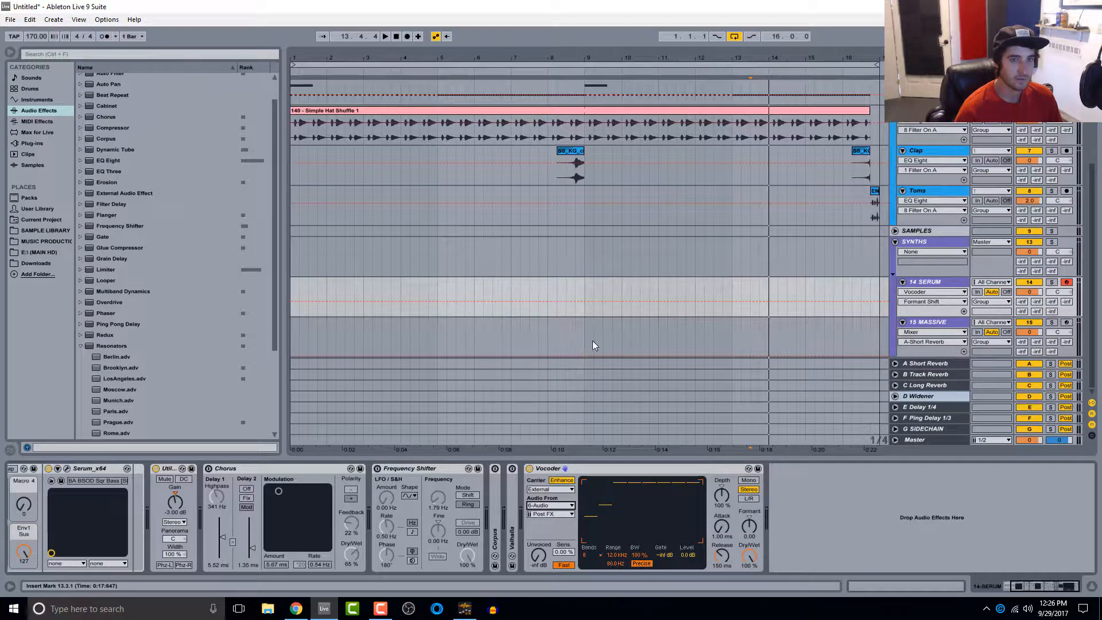
Create a one-bar MIDI clip in bar 1 of the 14 SERUM track with a short E3 note at its start, and audition it.
{"action": "left_click_drag", "start_coordinate": [292, 295], "coordinate": [336, 289]}
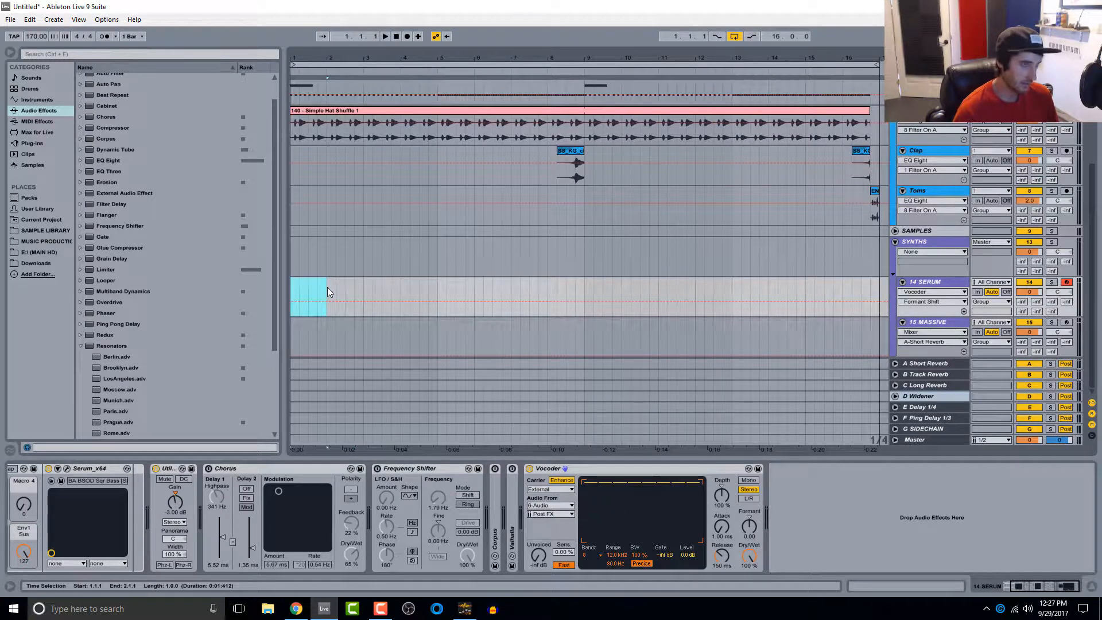
{"action": "key", "text": "ctrl+shift+m"}
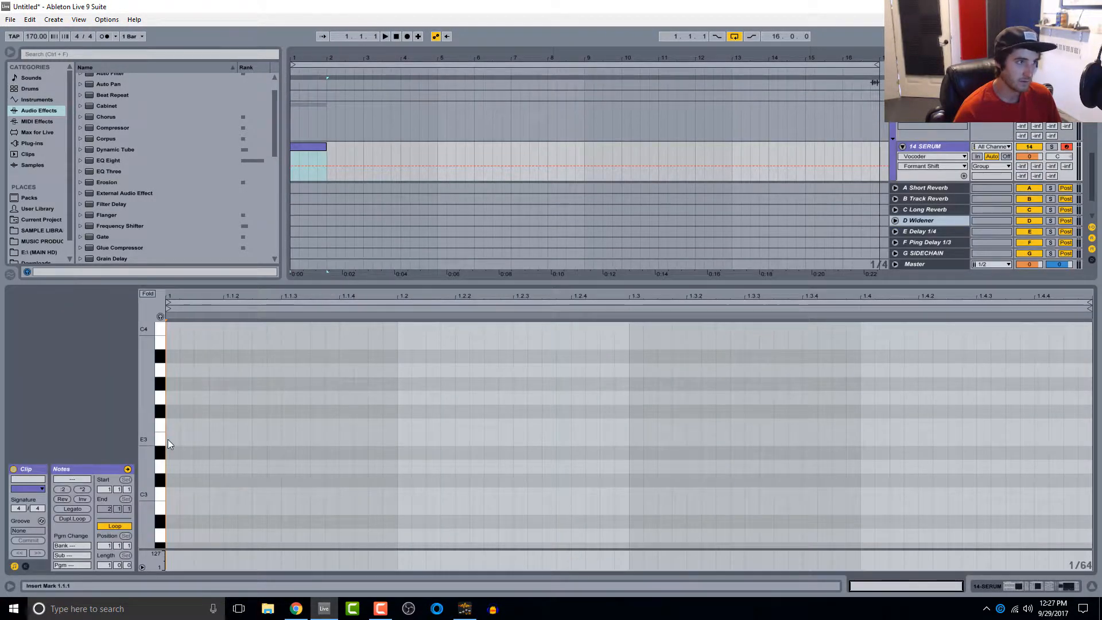
{"action": "double_click", "coordinate": [169, 439]}
{"action": "left_click_drag", "start_coordinate": [198, 437], "coordinate": [324, 438]}
{"action": "key", "text": "space"}
{"action": "key", "text": "space"}
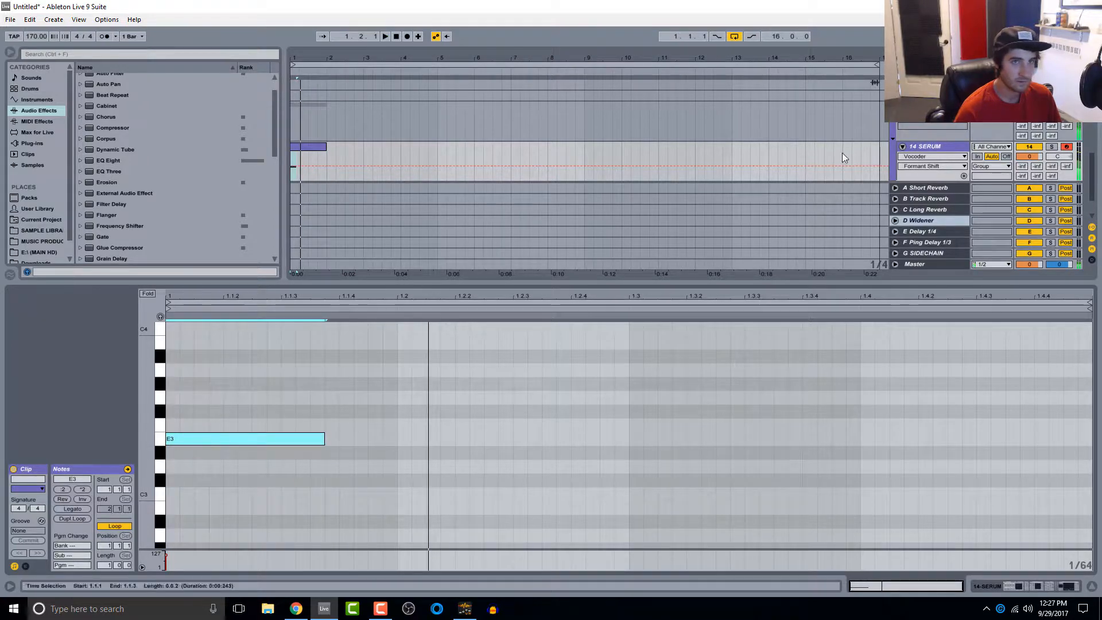
Solo the 14 SERUM track and lengthen the clip's E3 note to end at beat 1.3.
{"action": "left_click", "coordinate": [1054, 147]}
{"action": "key", "text": "space"}
{"action": "key", "text": "space"}
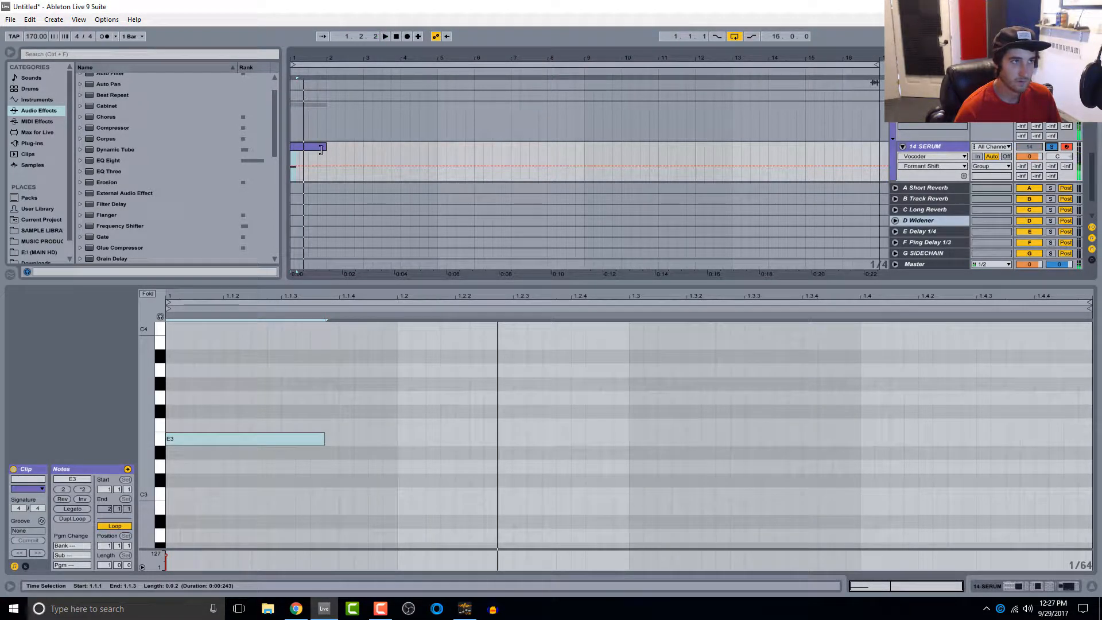
{"action": "left_click_drag", "start_coordinate": [324, 440], "coordinate": [629, 439]}
{"action": "key", "text": "space"}
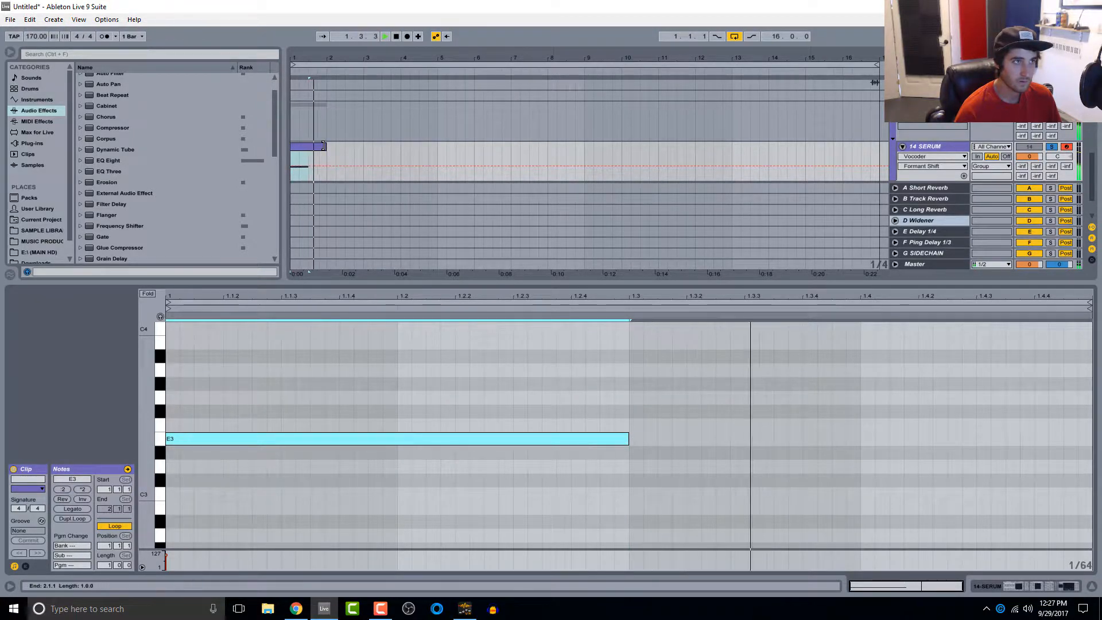
Duplicate the one-bar SERUM clip repeatedly to fill the track up to bar 10.
{"action": "left_click", "coordinate": [315, 146]}
{"action": "key", "text": "ctrl+d"}
{"action": "key", "text": "space"}
{"action": "key", "text": "space"}
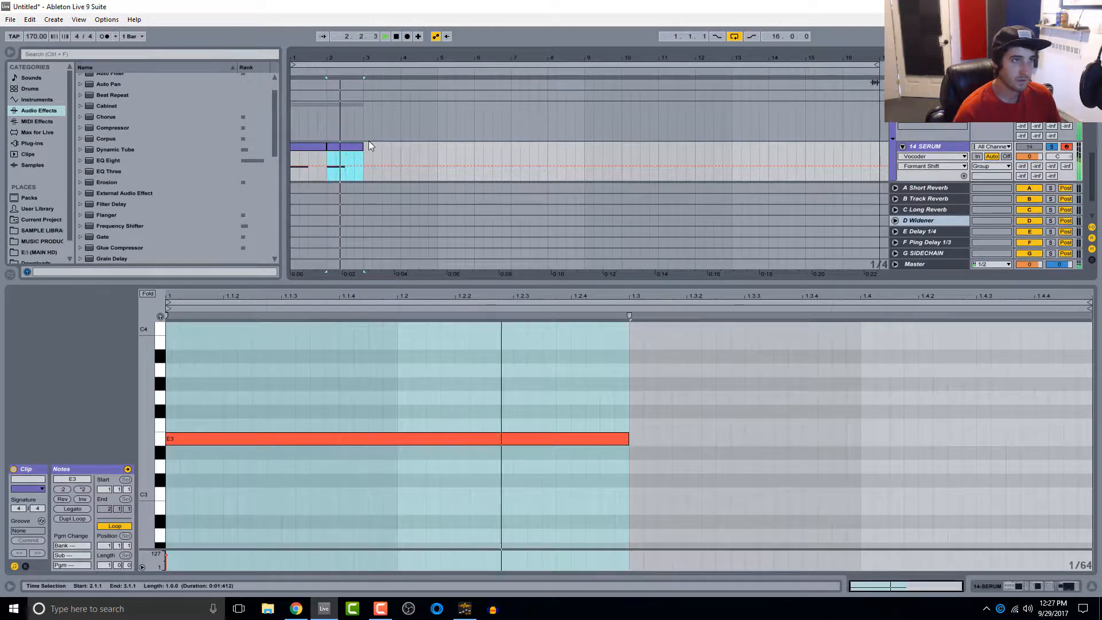
{"action": "key", "text": "ctrl+d"}
{"action": "key", "text": "ctrl+d"}
{"action": "key", "text": "ctrl+d"}
{"action": "key", "text": "ctrl+d"}
{"action": "key", "text": "ctrl+d"}
{"action": "key", "text": "ctrl+d"}
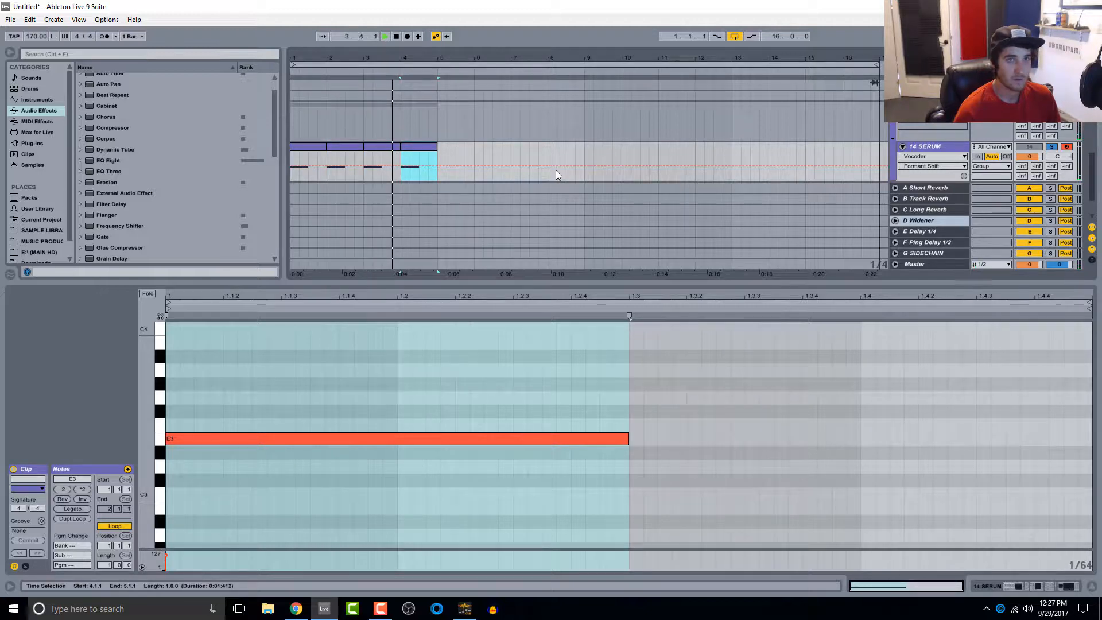
{"action": "key", "text": "ctrl+d"}
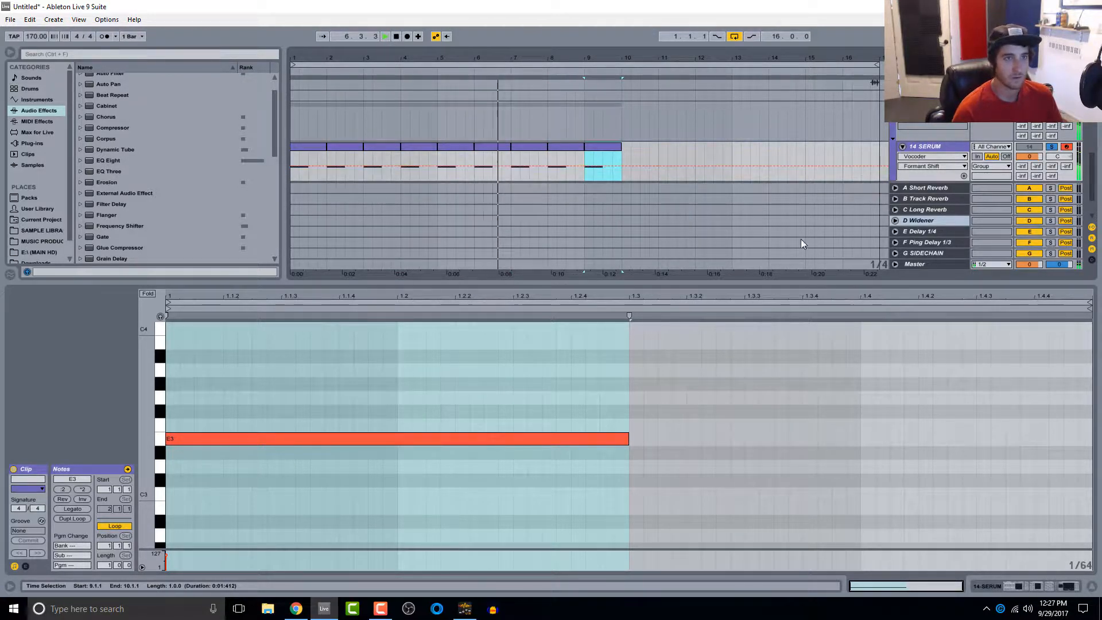
Bring back the 14 SERUM device chain and set the Vocoder to 40 bands while playing the clips.
{"action": "key", "text": "ctrl+alt+l"}
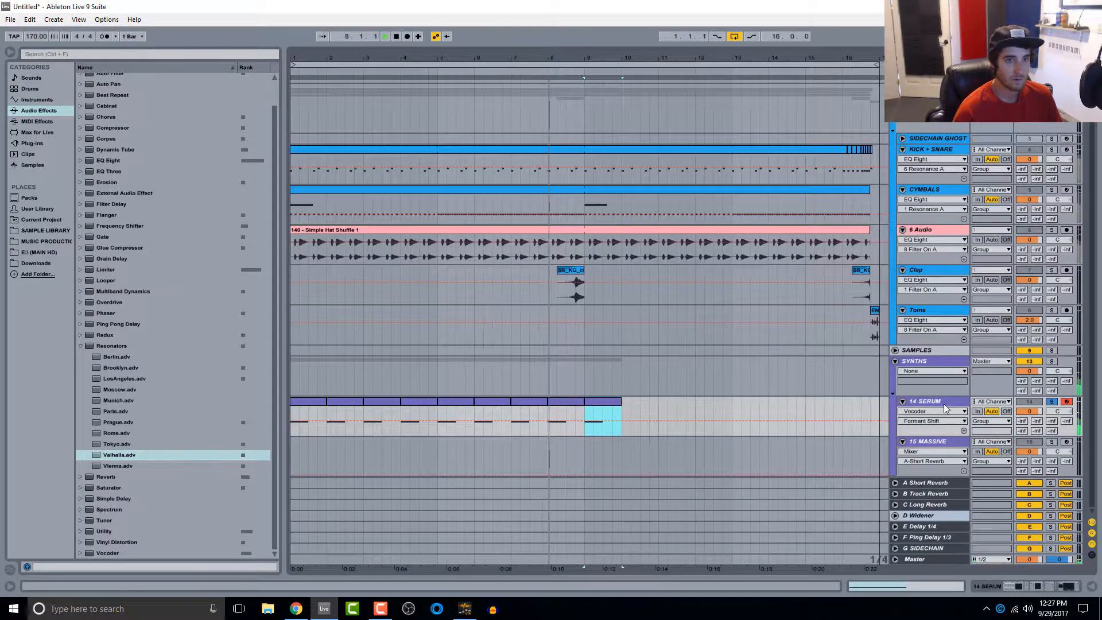
{"action": "double_click", "coordinate": [923, 401]}
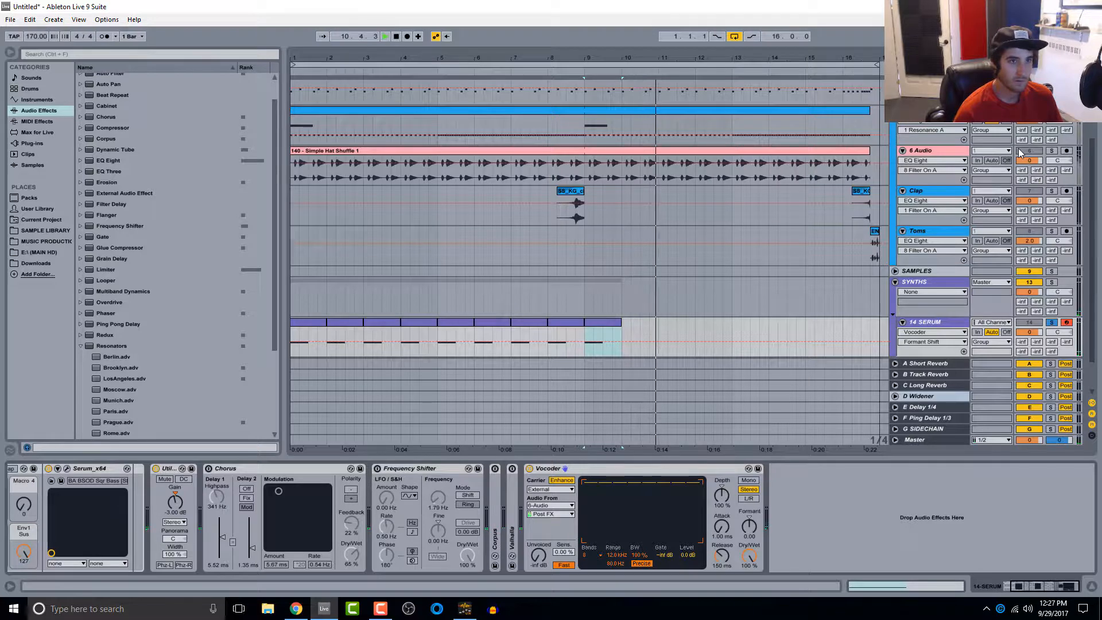
{"action": "key", "text": "space"}
{"action": "key", "text": "space"}
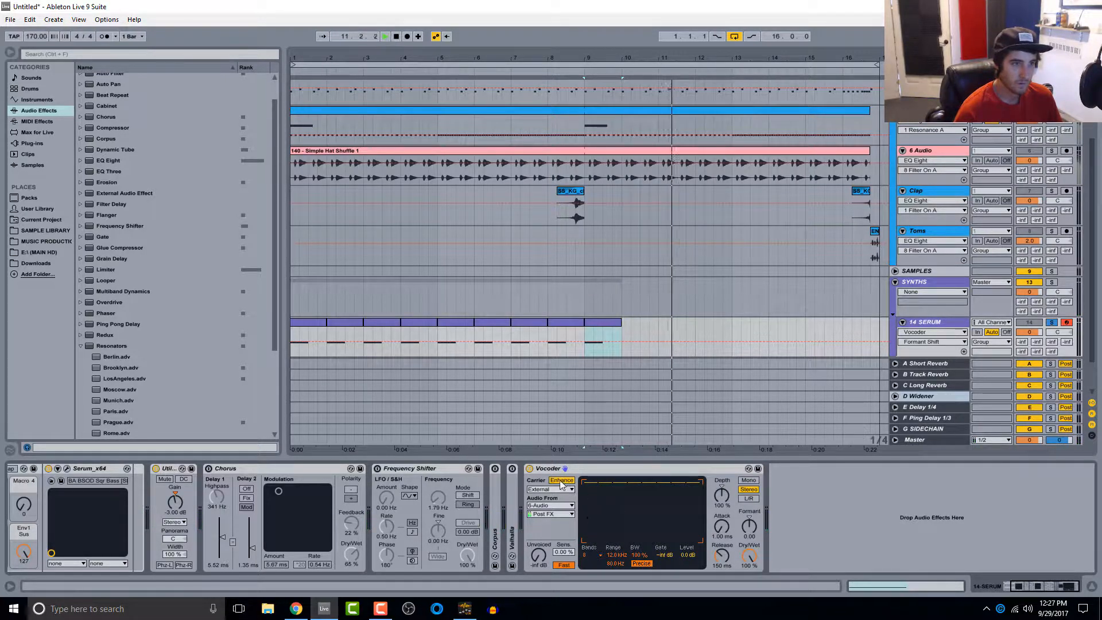
{"action": "left_click", "coordinate": [588, 553]}
{"action": "left_click", "coordinate": [589, 546]}
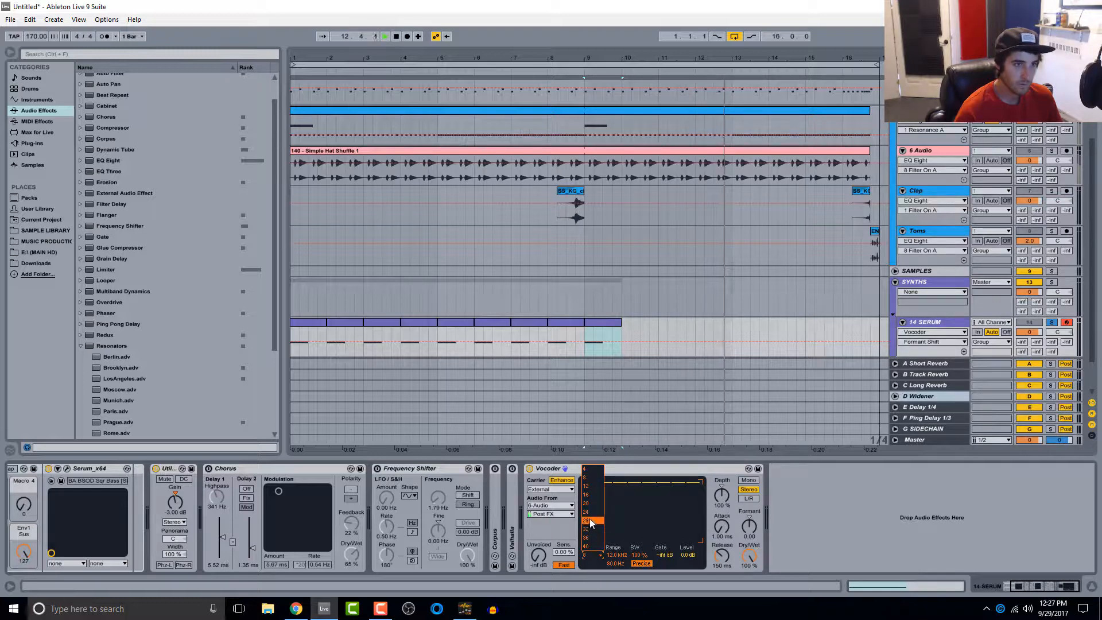
{"action": "key", "text": "space"}
{"action": "key", "text": "space"}
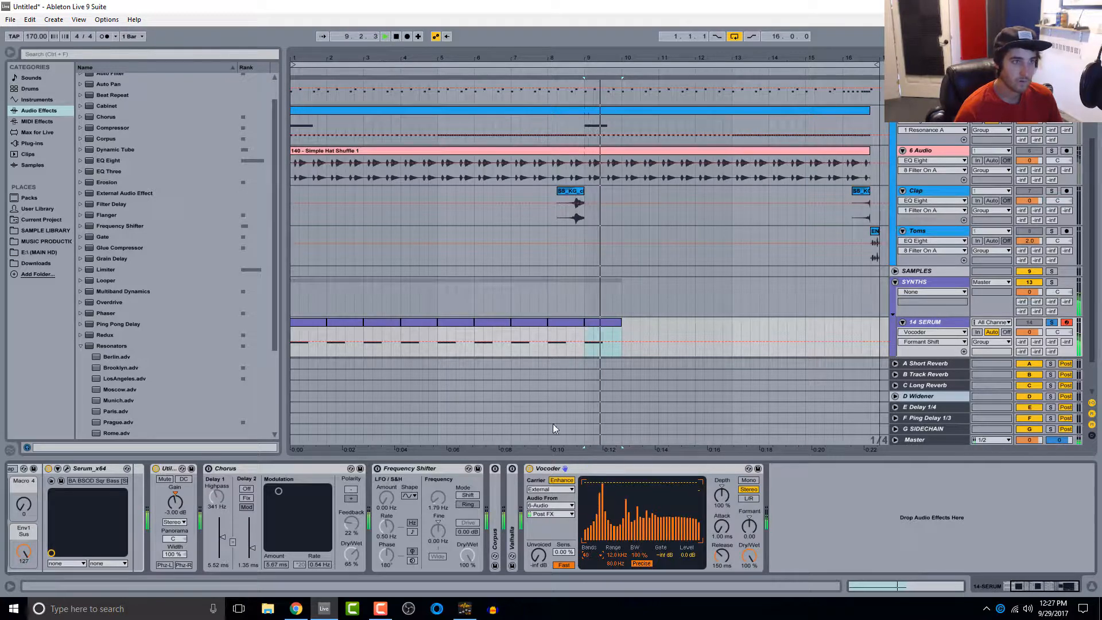
Play from the first SERUM clip and set the Vocoder to about 63% Depth, 3.16 ms Attack, 86.9 ms Release and 16.8 Formant.
{"action": "key", "text": "space"}
{"action": "left_click", "coordinate": [318, 323]}
{"action": "key", "text": "space"}
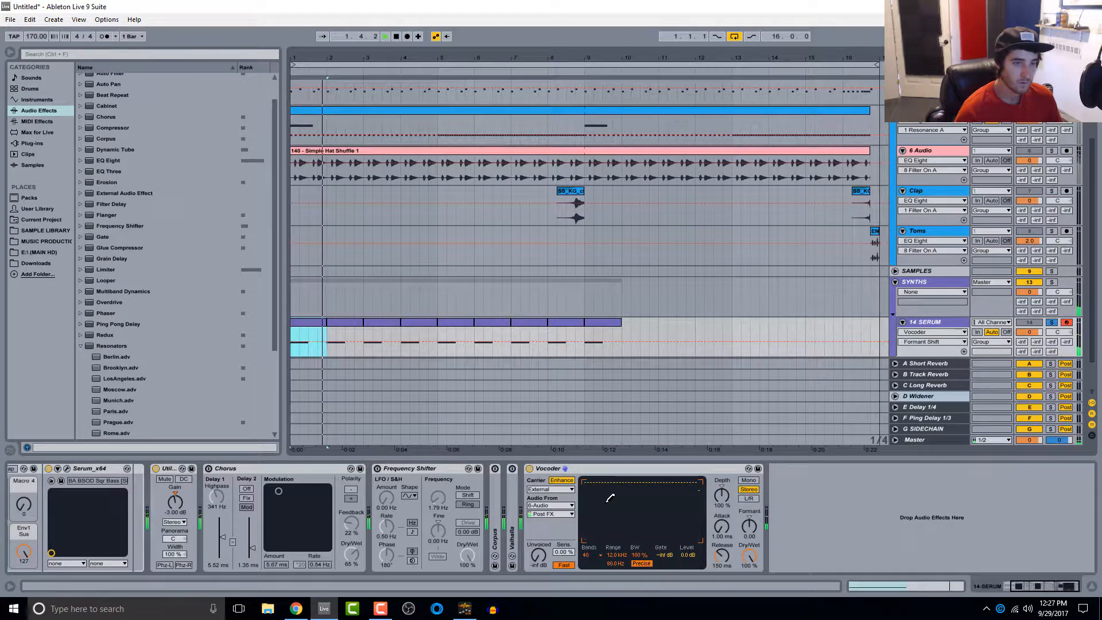
{"action": "left_click_drag", "start_coordinate": [748, 526], "coordinate": [724, 513]}
{"action": "left_click", "coordinate": [721, 526]}
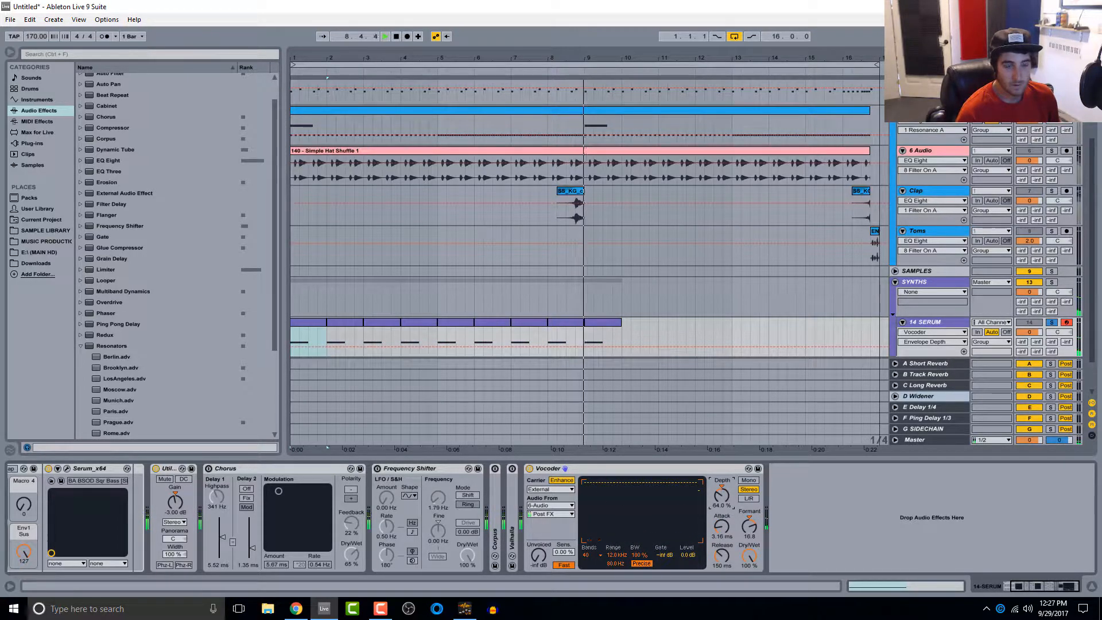
{"action": "left_click_drag", "start_coordinate": [721, 555], "coordinate": [722, 563]}
Duplicate the last SERUM clip repeatedly so the pattern extends to bar 17.
{"action": "left_click", "coordinate": [601, 324]}
{"action": "key", "text": "space"}
{"action": "key", "text": "ctrl+d"}
{"action": "key", "text": "ctrl+d"}
{"action": "key", "text": "ctrl+d"}
{"action": "key", "text": "ctrl+d"}
{"action": "key", "text": "ctrl+d"}
{"action": "key", "text": "ctrl+d"}
{"action": "key", "text": "ctrl+d"}
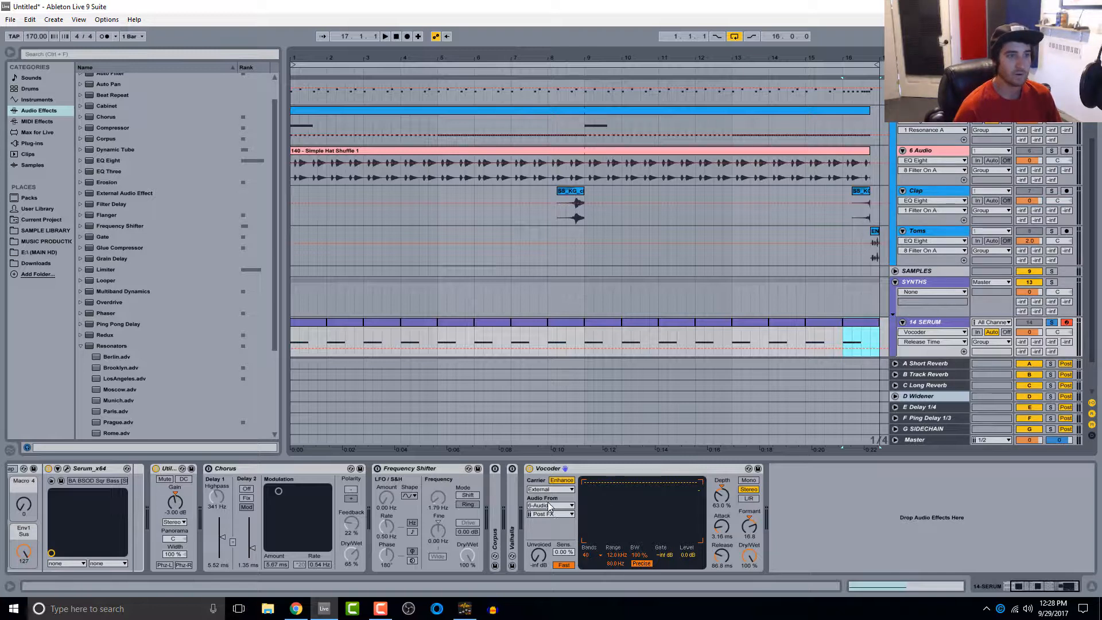
Raise the Vocoder's Depth to 72% and Formant to 24.2 during playback.
{"action": "key", "text": "space"}
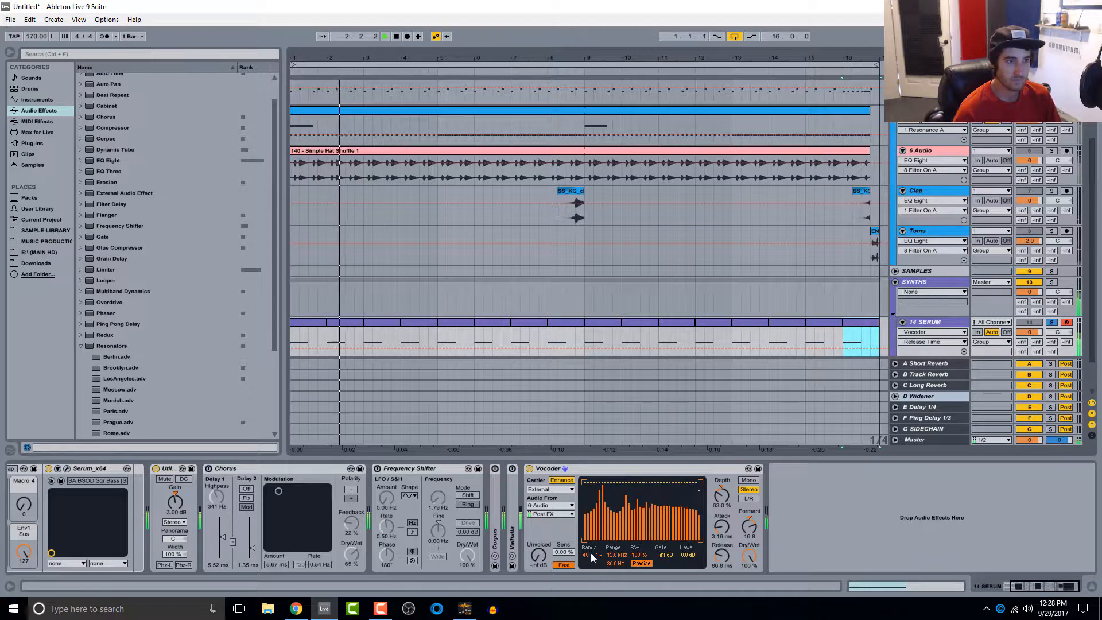
{"action": "mouse_move", "coordinate": [721, 494]}
{"action": "left_mouse_down"}
{"action": "mouse_move", "coordinate": [721, 445]}
{"action": "mouse_move", "coordinate": [721, 490]}
{"action": "left_mouse_up"}
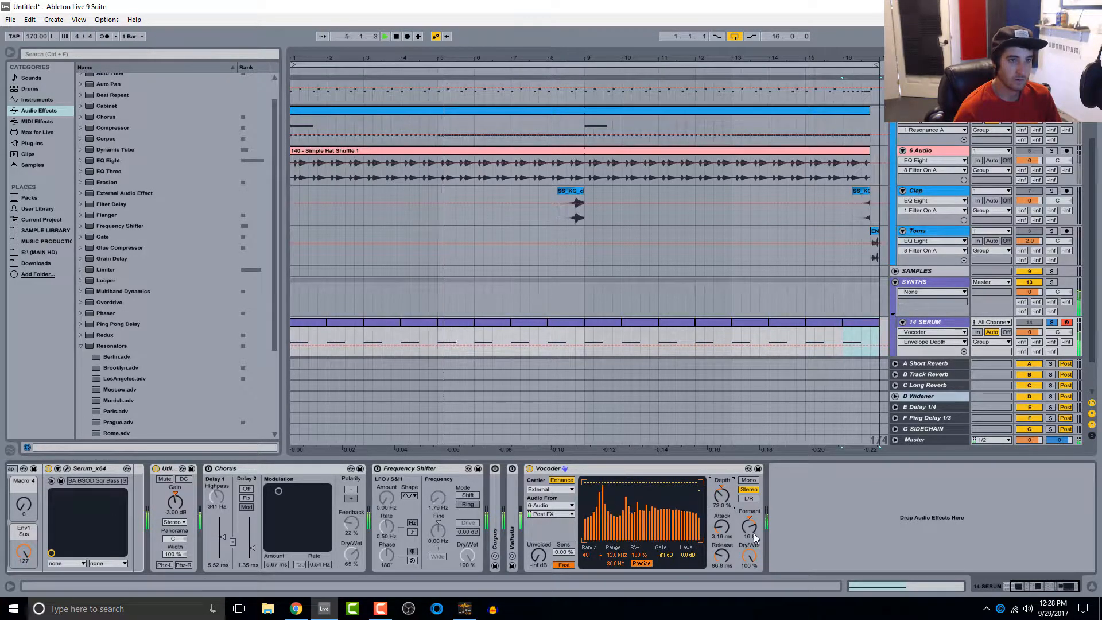
{"action": "left_click_drag", "start_coordinate": [754, 535], "coordinate": [754, 531]}
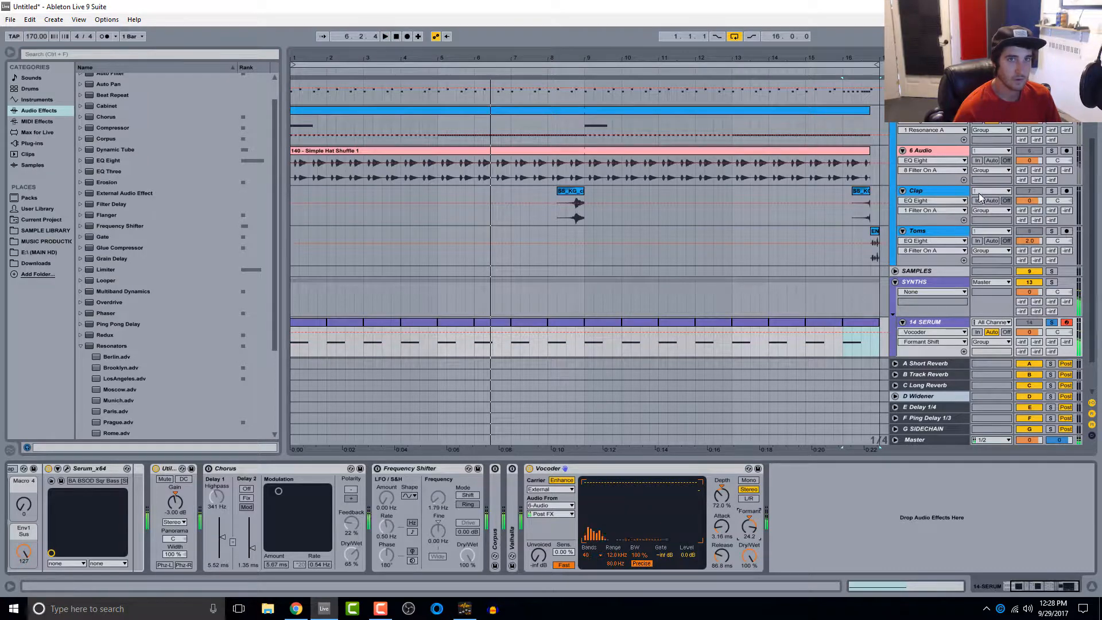
Solo the 6 Audio hat loop to hear the carrier alone and return the solo to the 14 SERUM track.
{"action": "left_click", "coordinate": [1052, 150]}
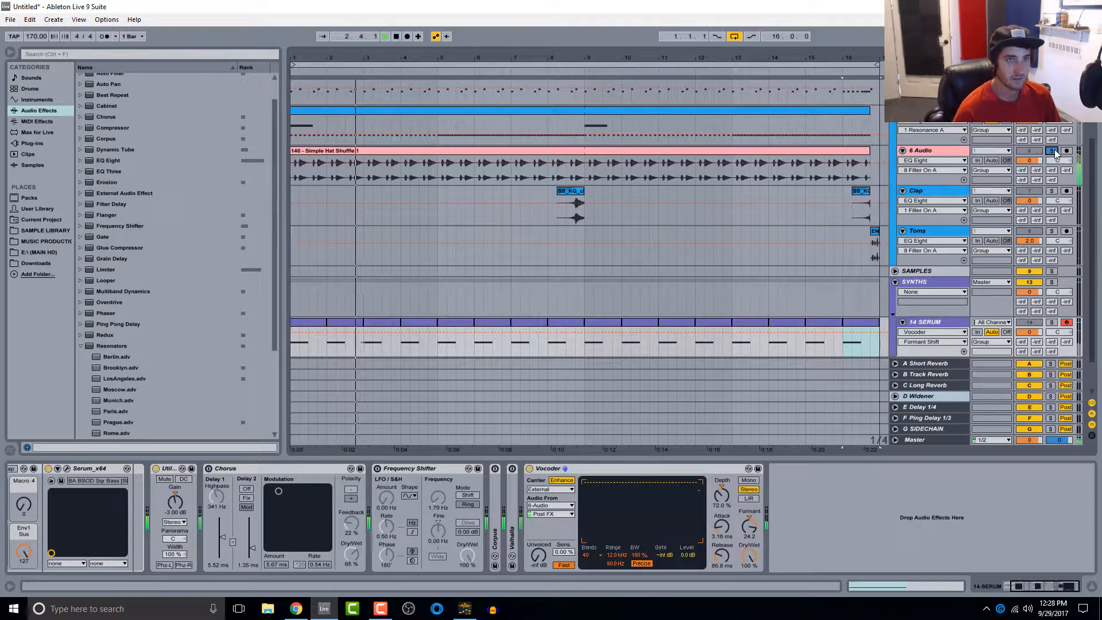
{"action": "left_click", "coordinate": [1051, 323]}
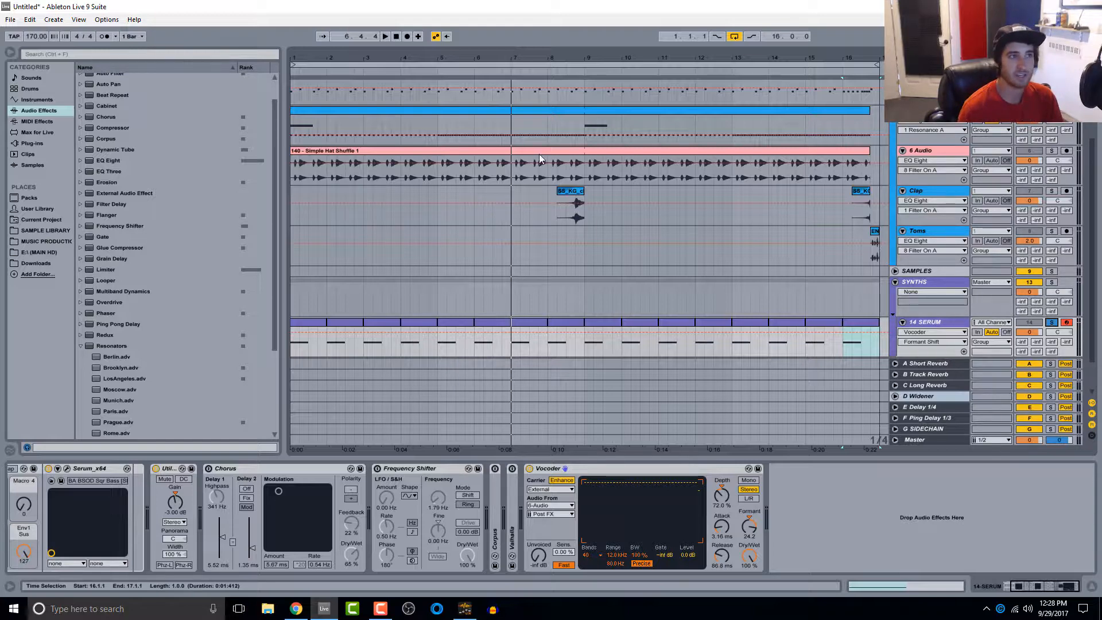
{"action": "scroll", "coordinate": [568, 174], "scroll_direction": "up", "scroll_amount": 2}
{"action": "scroll", "coordinate": [555, 252], "scroll_direction": "down", "scroll_amount": 2}
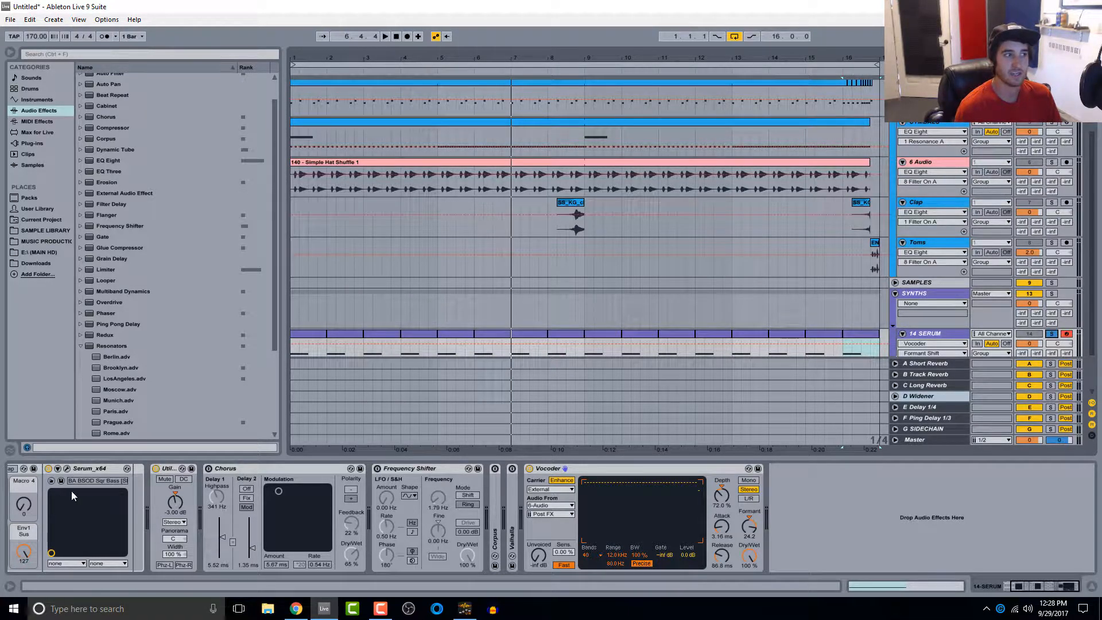
Open the Serum editor and initialize the patch to the default saw wave.
{"action": "left_click", "coordinate": [66, 468]}
{"action": "left_click", "coordinate": [594, 73]}
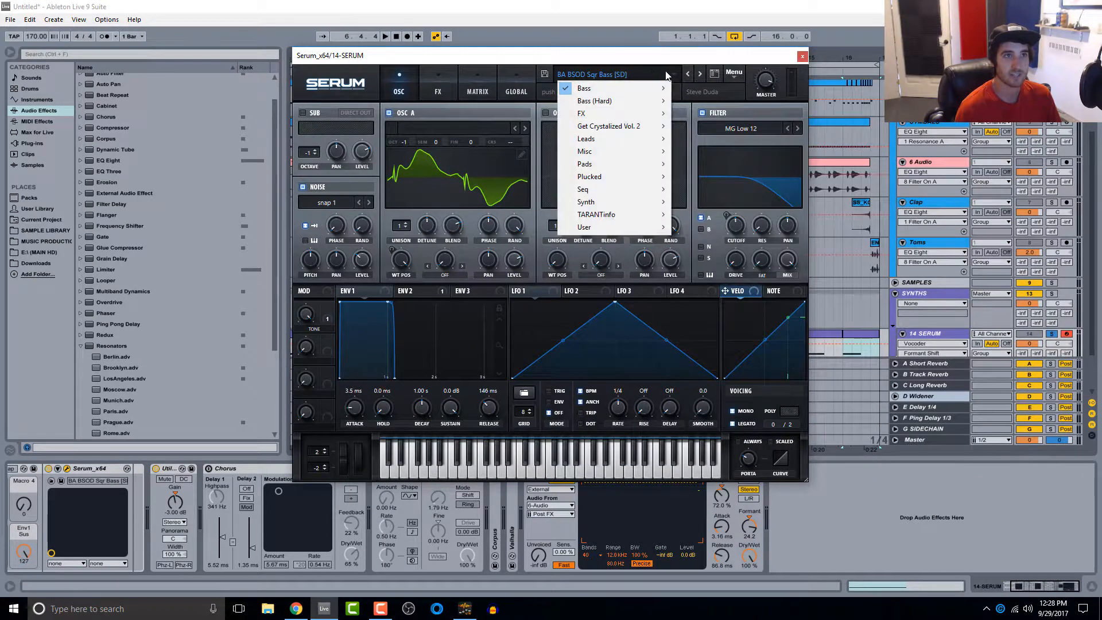
{"action": "left_click", "coordinate": [734, 73]}
{"action": "left_click", "coordinate": [770, 134]}
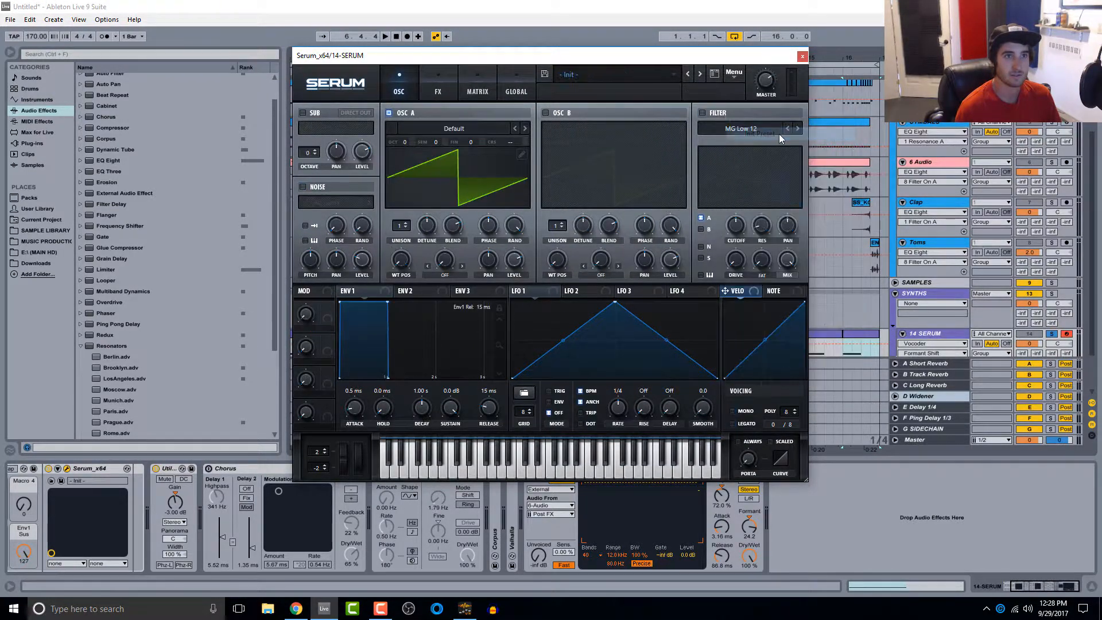
Play the initialized Serum patch through the Vocoder, trying its Dry/Wet control and leaving it at 100%.
{"action": "key", "text": "space"}
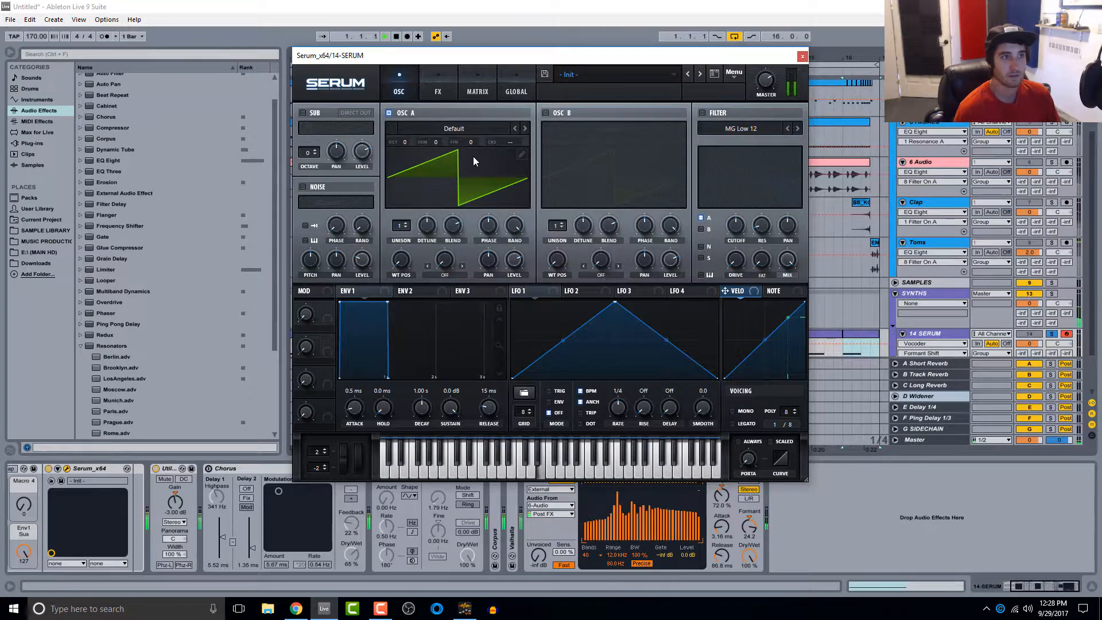
{"action": "left_click_drag", "start_coordinate": [748, 559], "coordinate": [756, 530]}
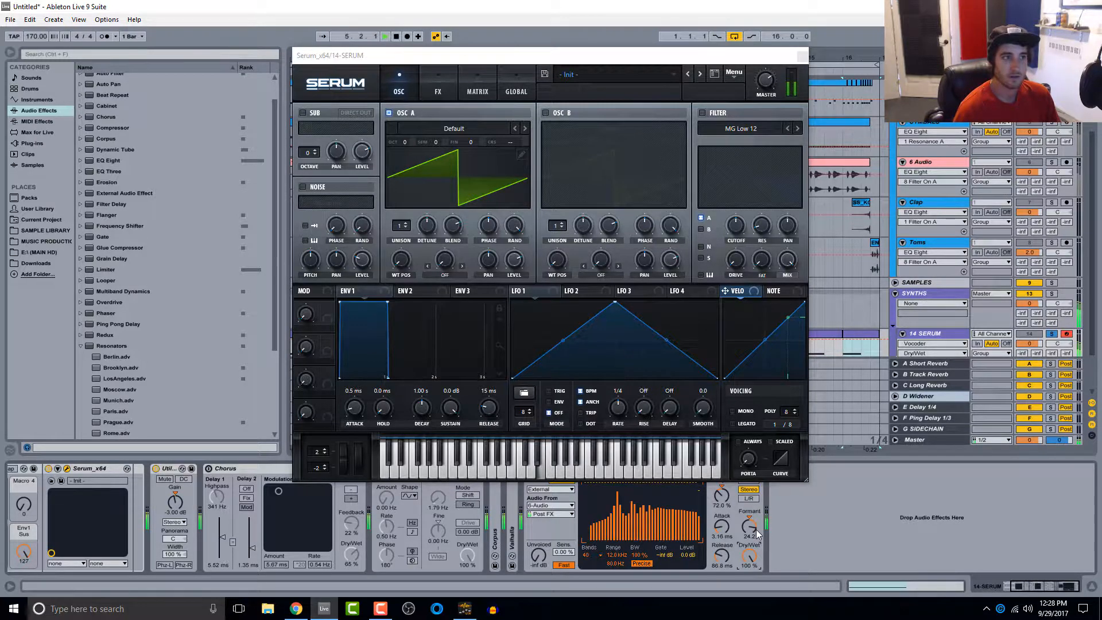
{"action": "key", "text": "space"}
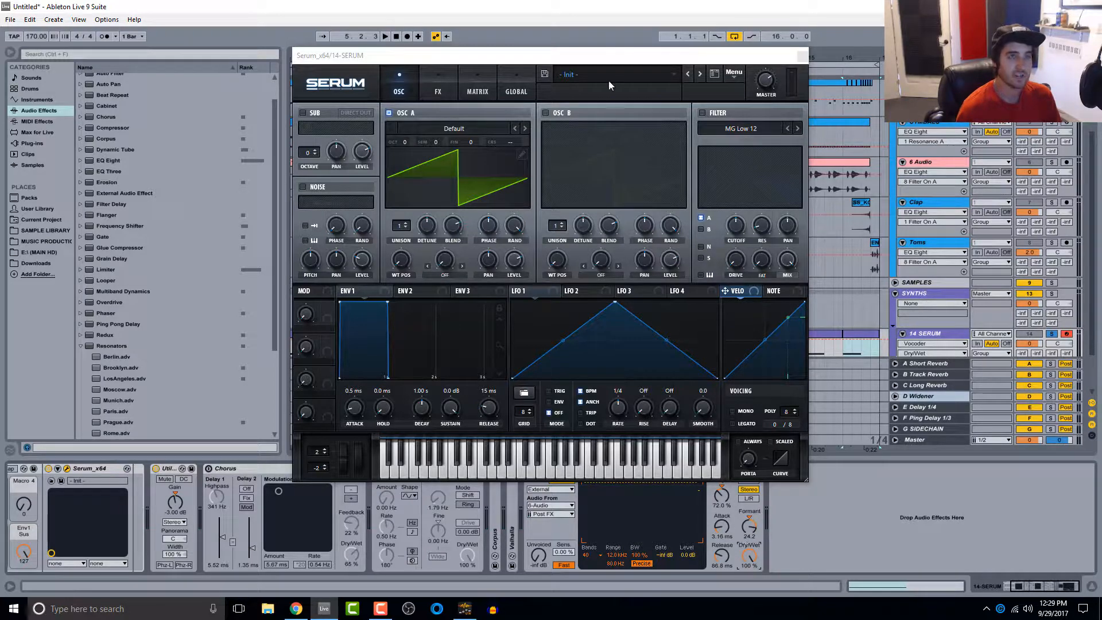
Move the Serum window clear of the device chain and set the Vocoder's number of bands to 16.
{"action": "left_click_drag", "start_coordinate": [609, 55], "coordinate": [479, 29]}
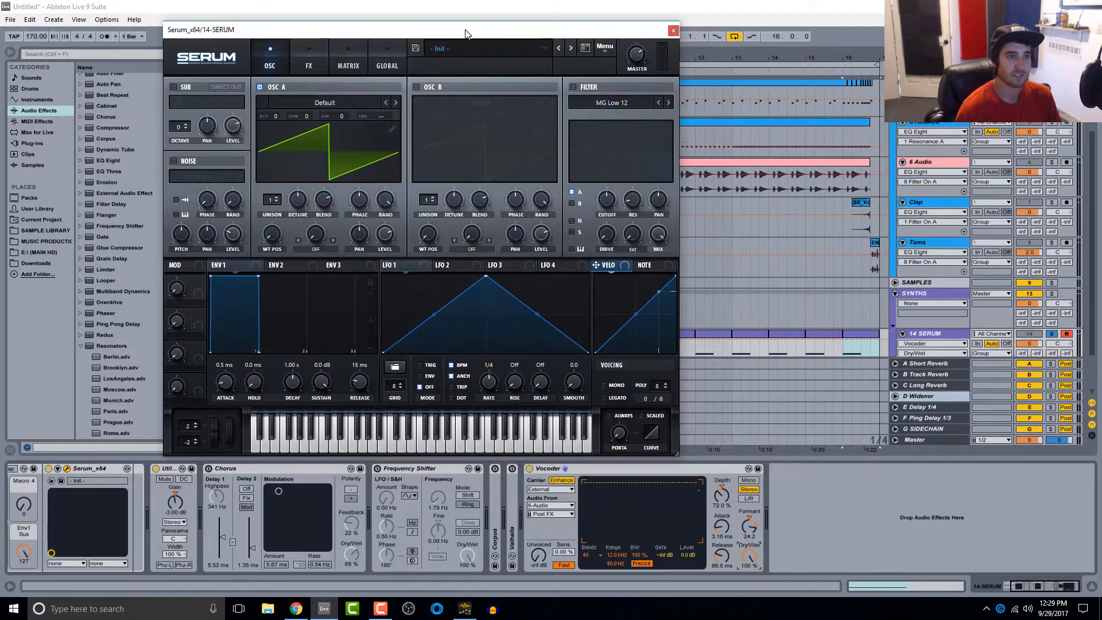
{"action": "left_click", "coordinate": [586, 555]}
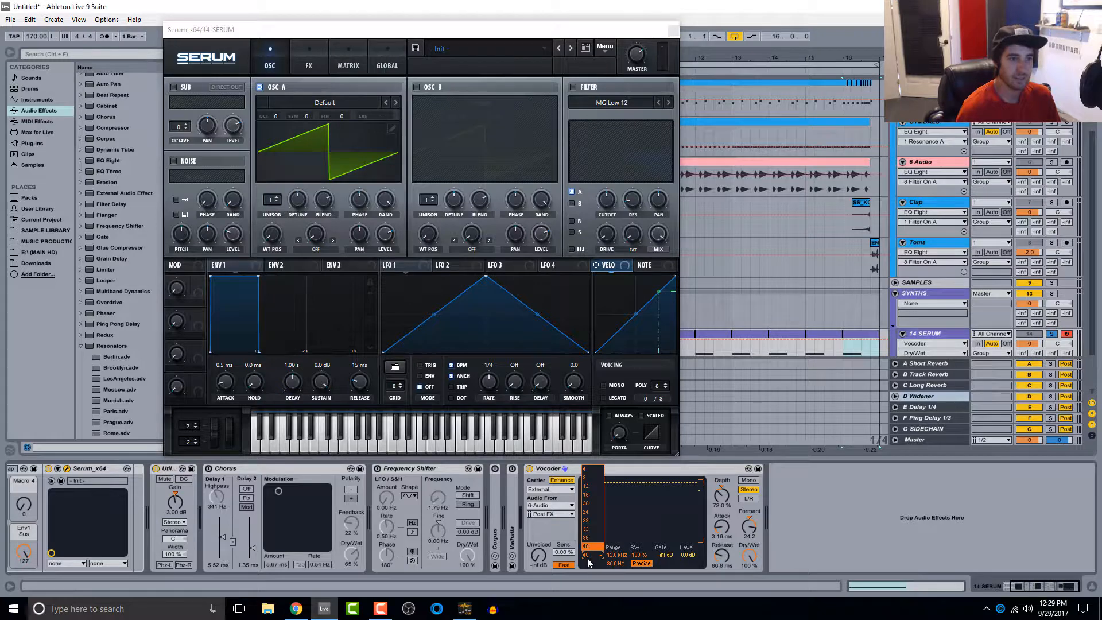
{"action": "left_click", "coordinate": [591, 494]}
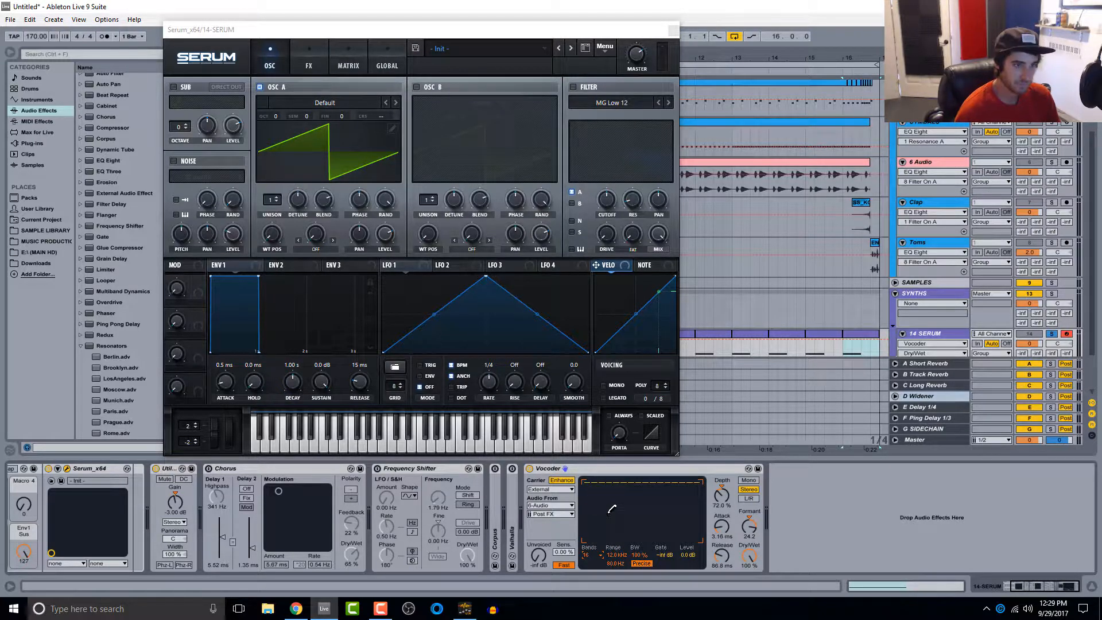
Redraw the Vocoder's band levels during playback into a peak below the middle bands, cutting the lowest and highest bands.
{"action": "key", "text": "space"}
{"action": "mouse_move", "coordinate": [594, 507]}
{"action": "left_mouse_down"}
{"action": "mouse_move", "coordinate": [674, 478]}
{"action": "mouse_move", "coordinate": [594, 513]}
{"action": "mouse_move", "coordinate": [574, 544]}
{"action": "left_mouse_up"}
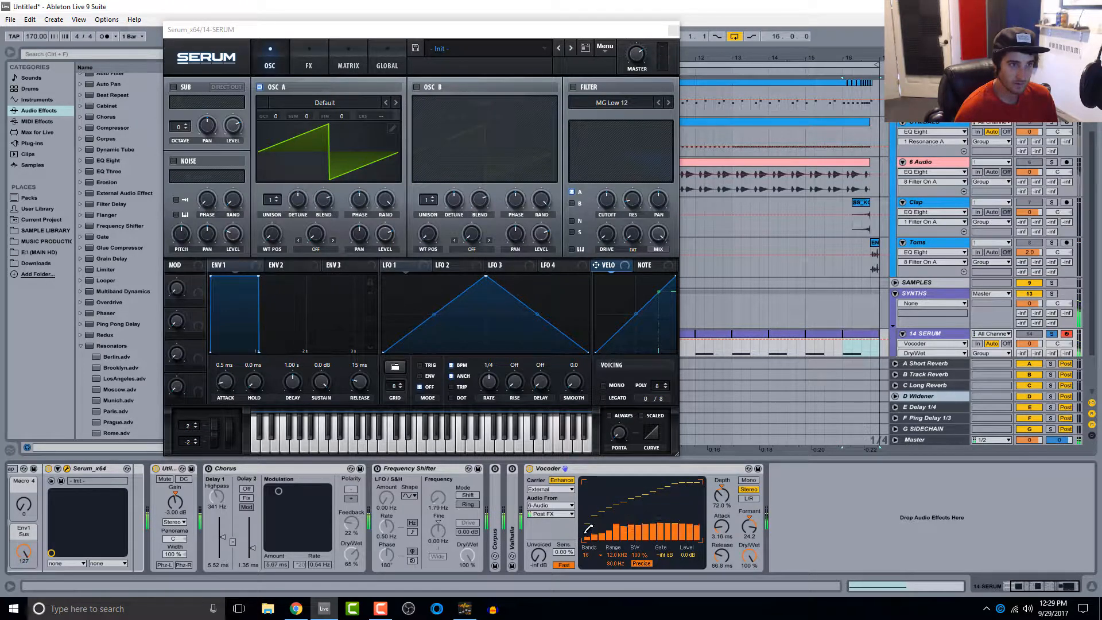
{"action": "left_click_drag", "start_coordinate": [621, 501], "coordinate": [700, 476]}
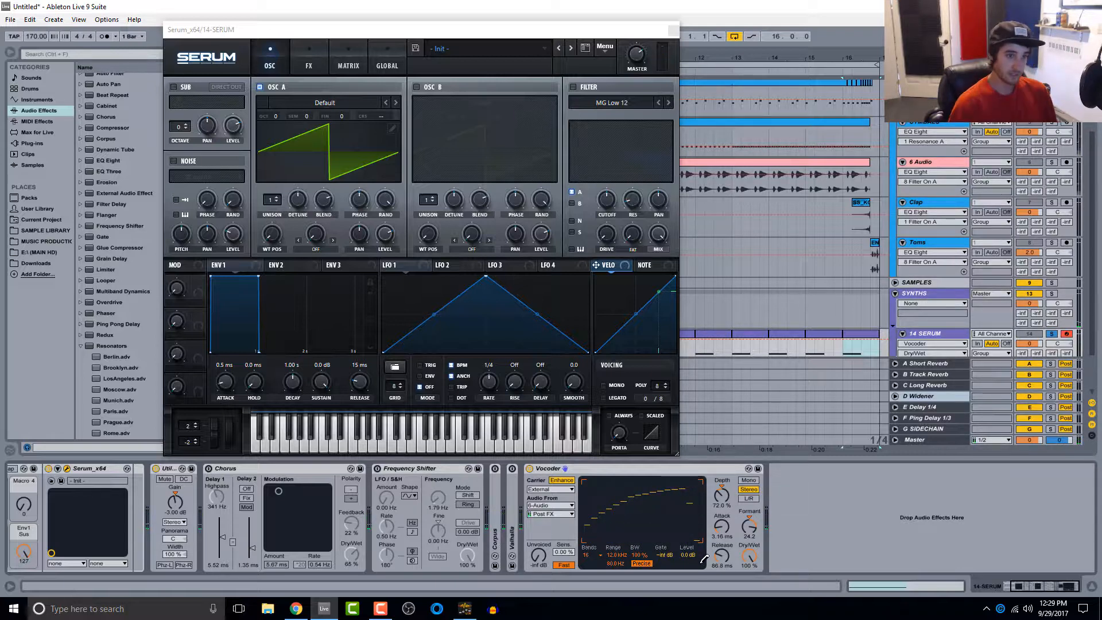
{"action": "left_click_drag", "start_coordinate": [645, 491], "coordinate": [583, 543]}
{"action": "left_click_drag", "start_coordinate": [658, 488], "coordinate": [696, 517]}
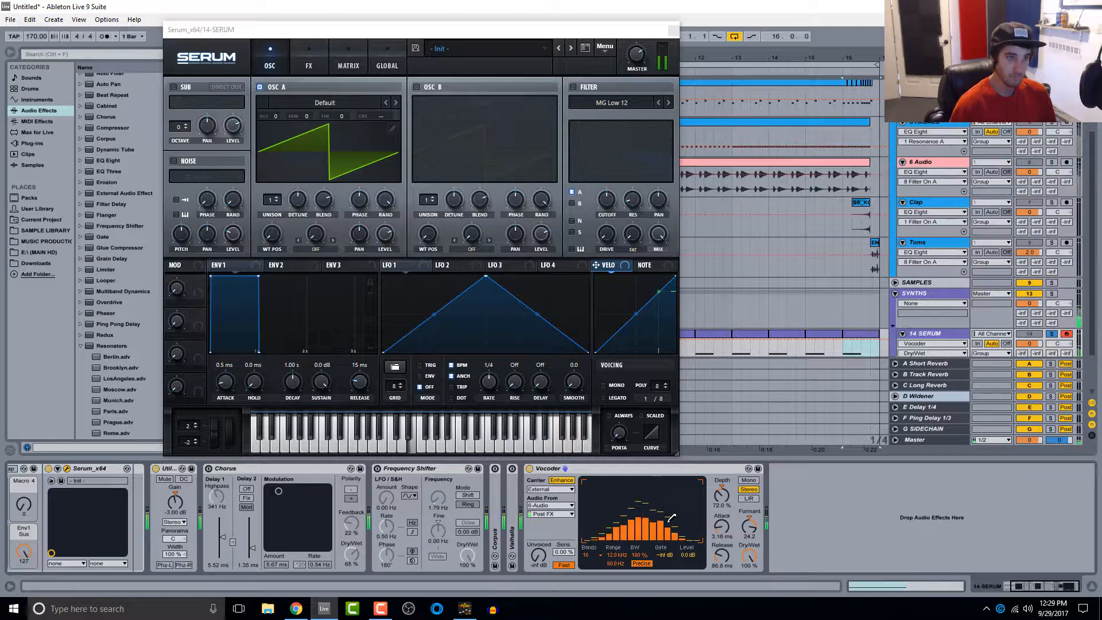
{"action": "left_click_drag", "start_coordinate": [641, 490], "coordinate": [623, 459]}
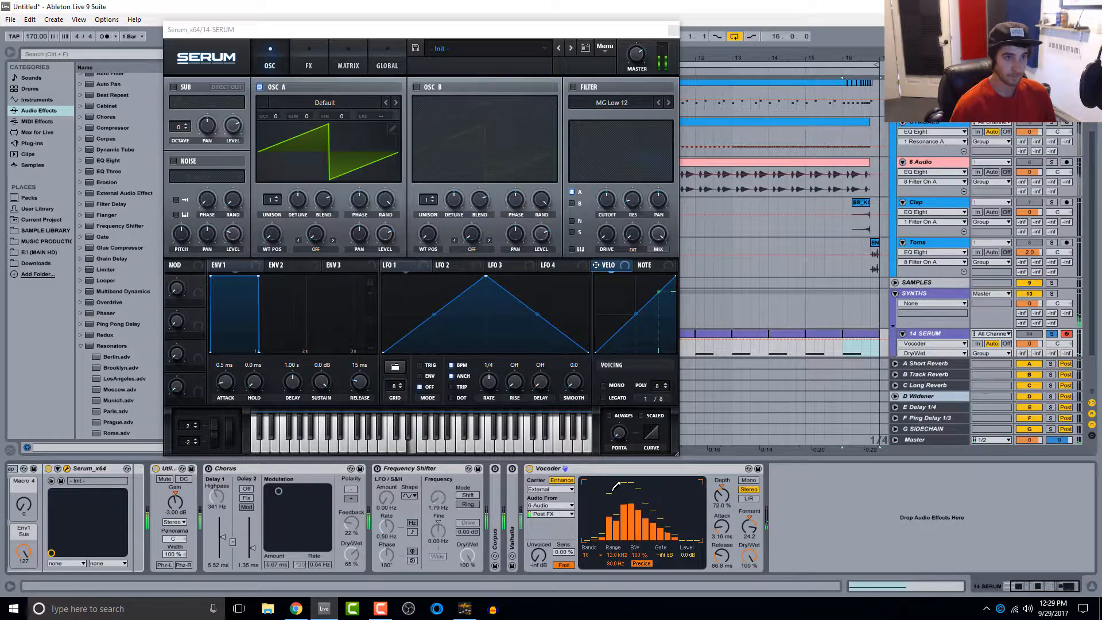
{"action": "left_click_drag", "start_coordinate": [620, 488], "coordinate": [580, 528]}
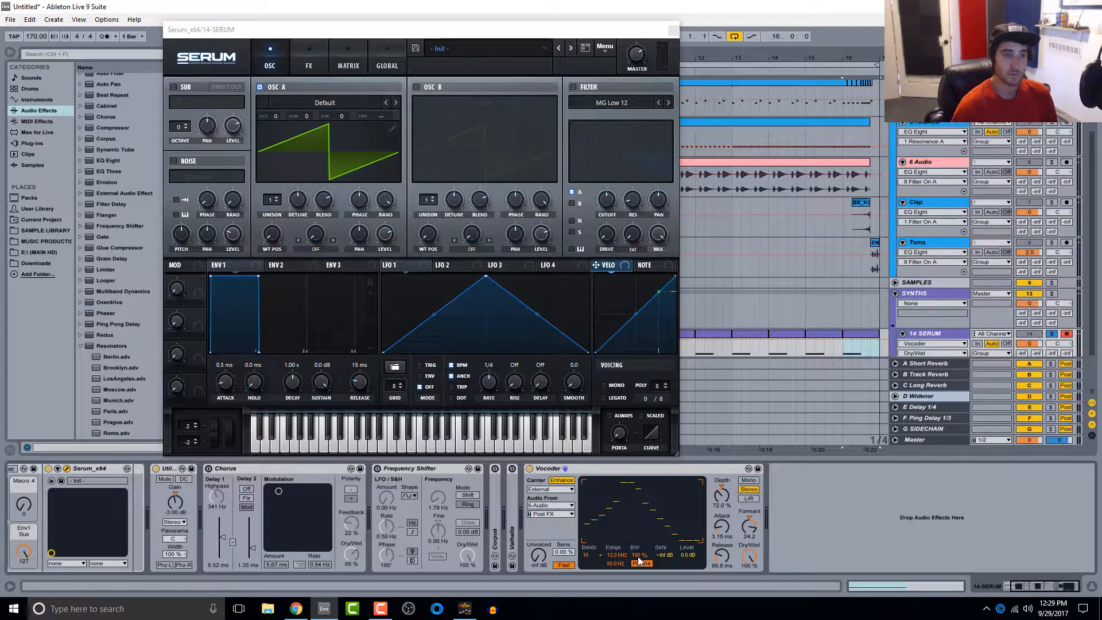
Set the Vocoder's filter bandwidth to 51.6%, switch its filter mode to Retro and adjust the output level during playback.
{"action": "left_click_drag", "start_coordinate": [645, 554], "coordinate": [645, 597]}
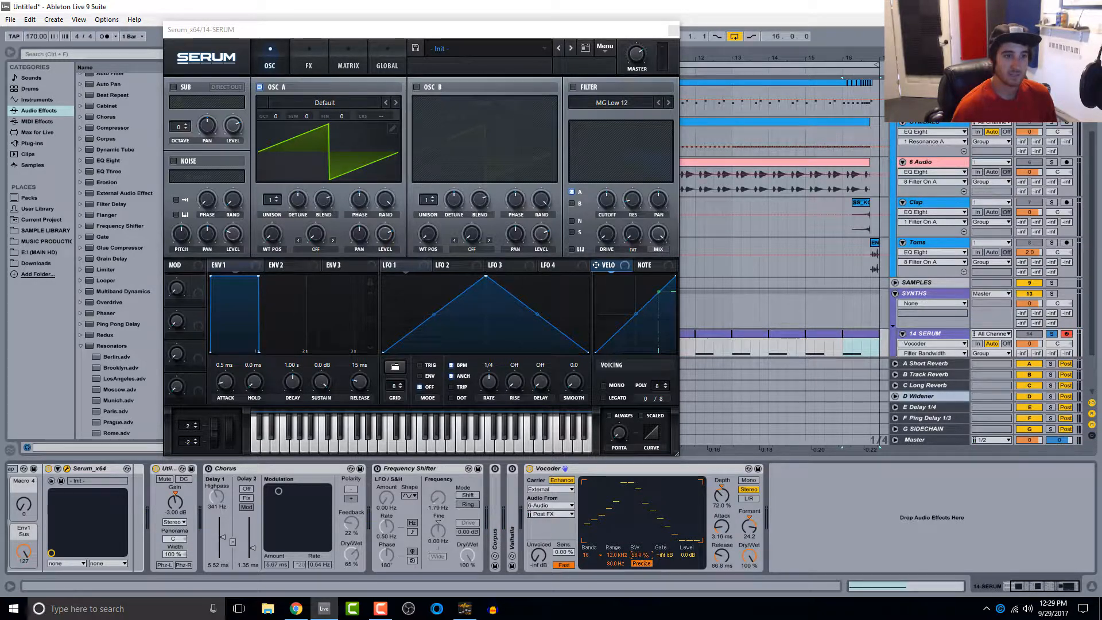
{"action": "left_click_drag", "start_coordinate": [640, 555], "coordinate": [640, 568]}
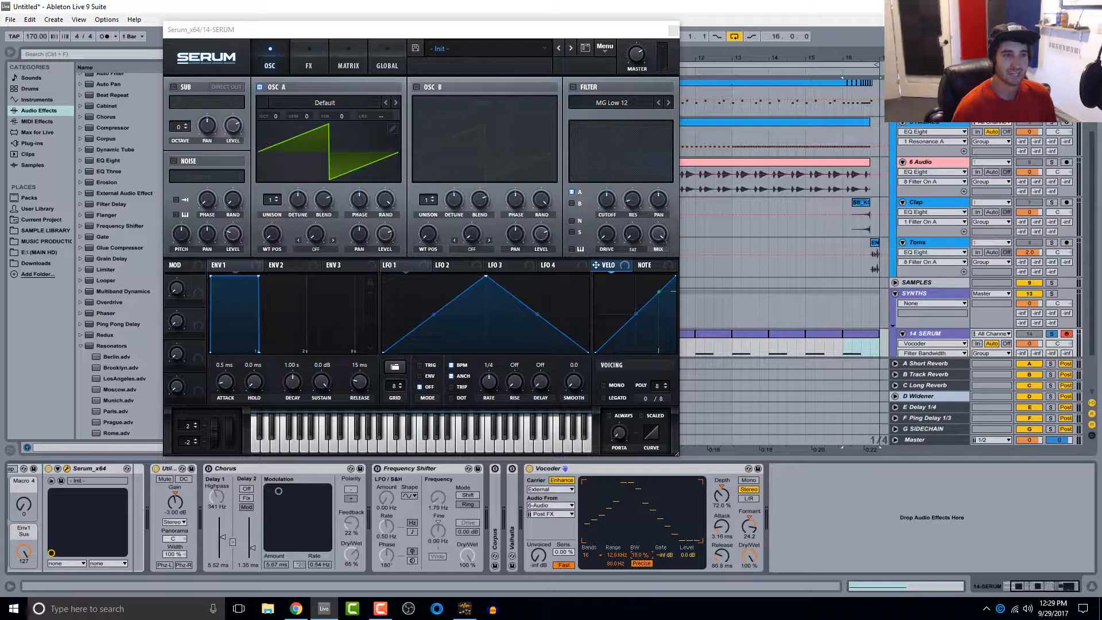
{"action": "key", "text": "space"}
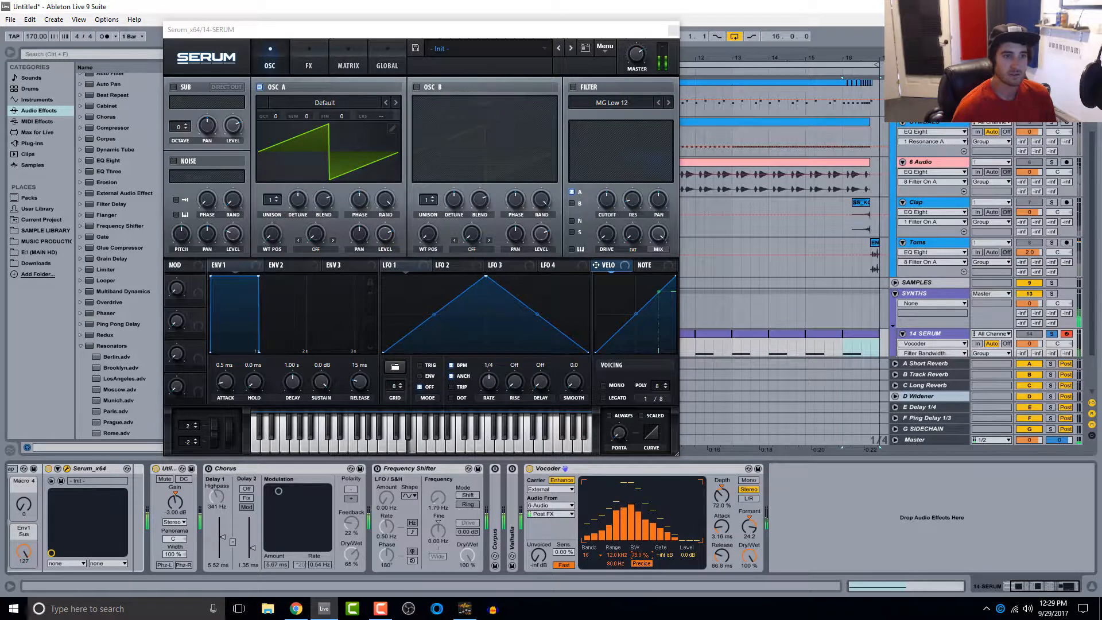
{"action": "left_click_drag", "start_coordinate": [640, 566], "coordinate": [685, 540]}
{"action": "left_click", "coordinate": [640, 563]}
{"action": "left_click", "coordinate": [635, 555]}
{"action": "left_click", "coordinate": [686, 554]}
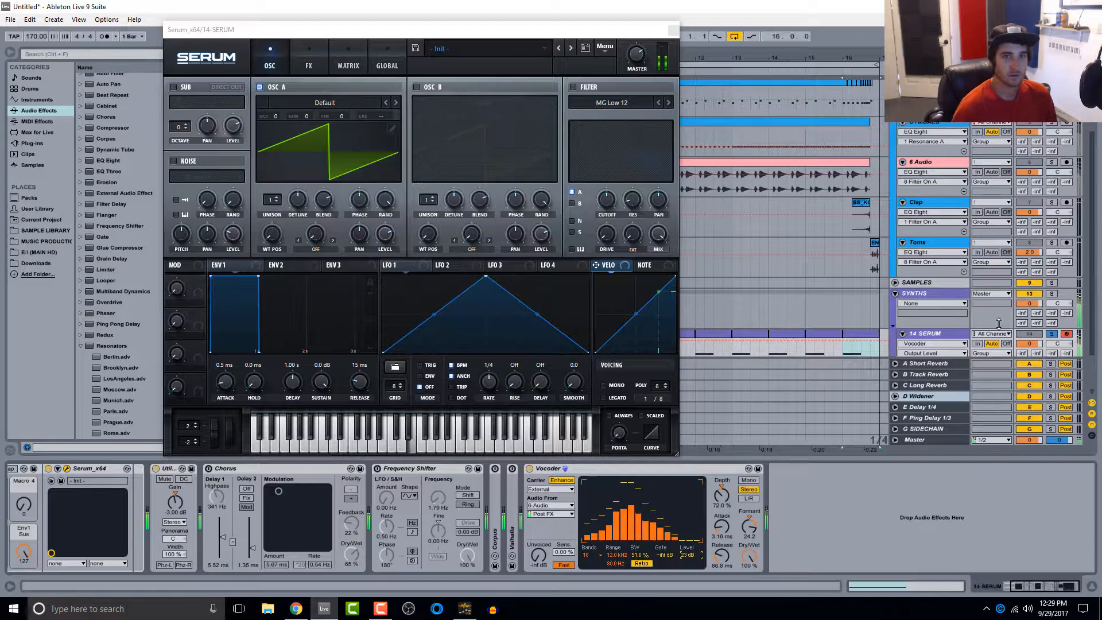
Unsolo the 14 SERUM track and mute the 6 Audio hat loop to hear the vocoded bass in the full mix.
{"action": "left_click", "coordinate": [1050, 334]}
{"action": "left_click", "coordinate": [1029, 163]}
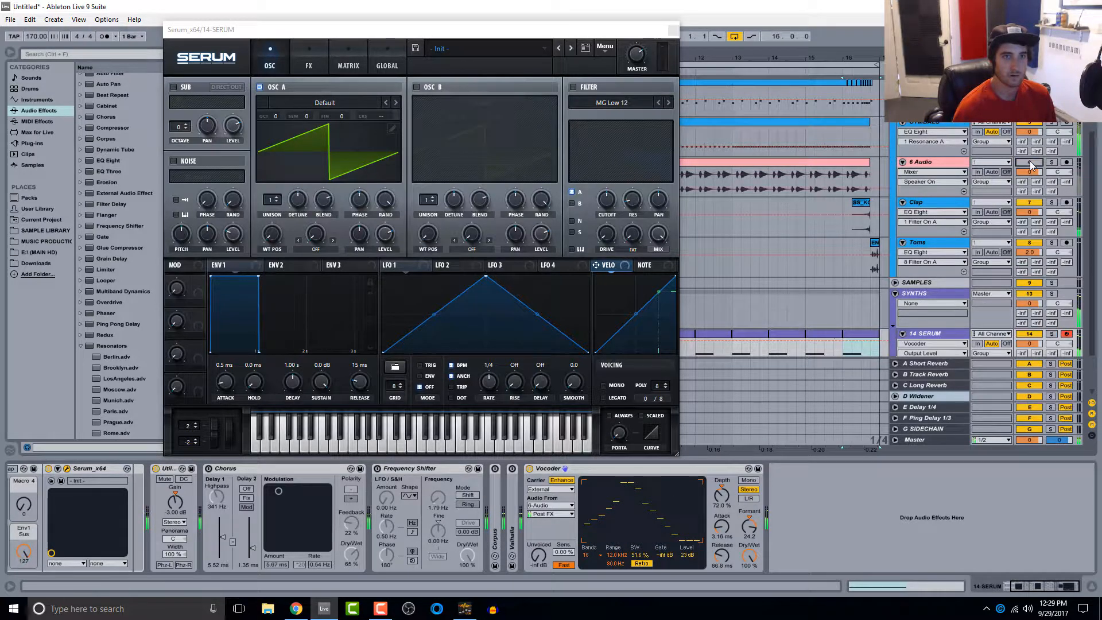